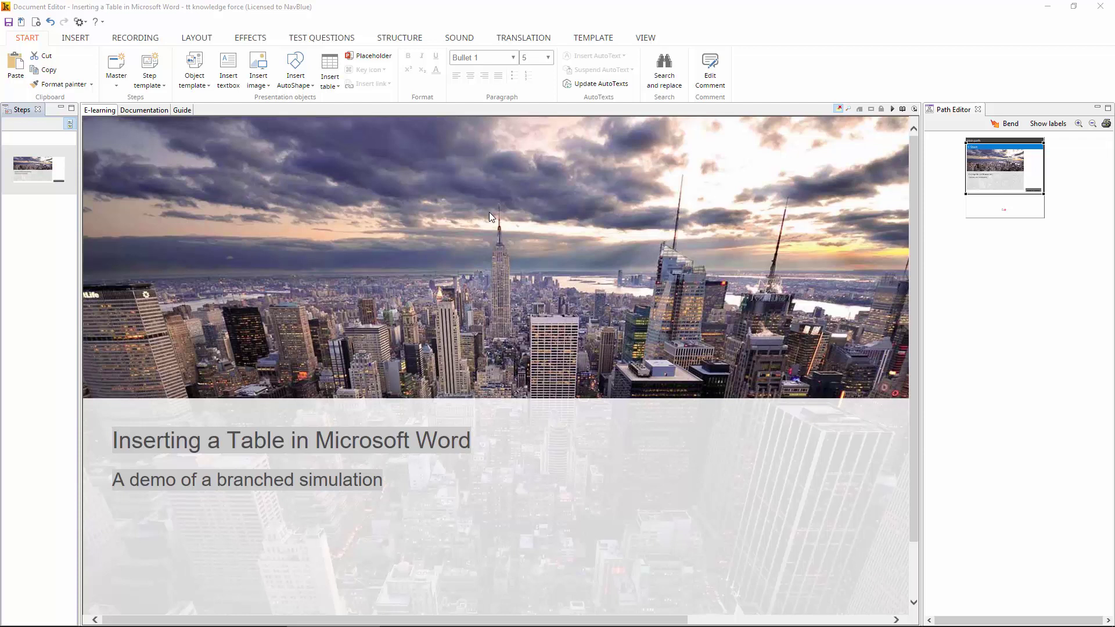
- Start a tt knowledge force recording of the 'Document1 - Word' window
{"action": "left_click", "coordinate": [131, 39]}
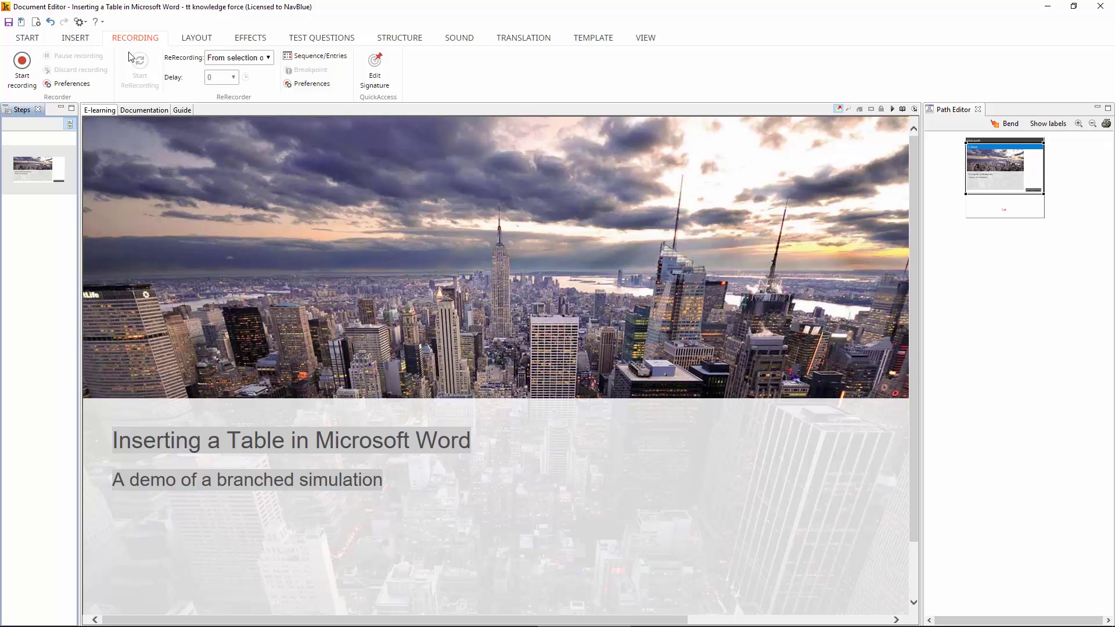
{"action": "left_click", "coordinate": [22, 62]}
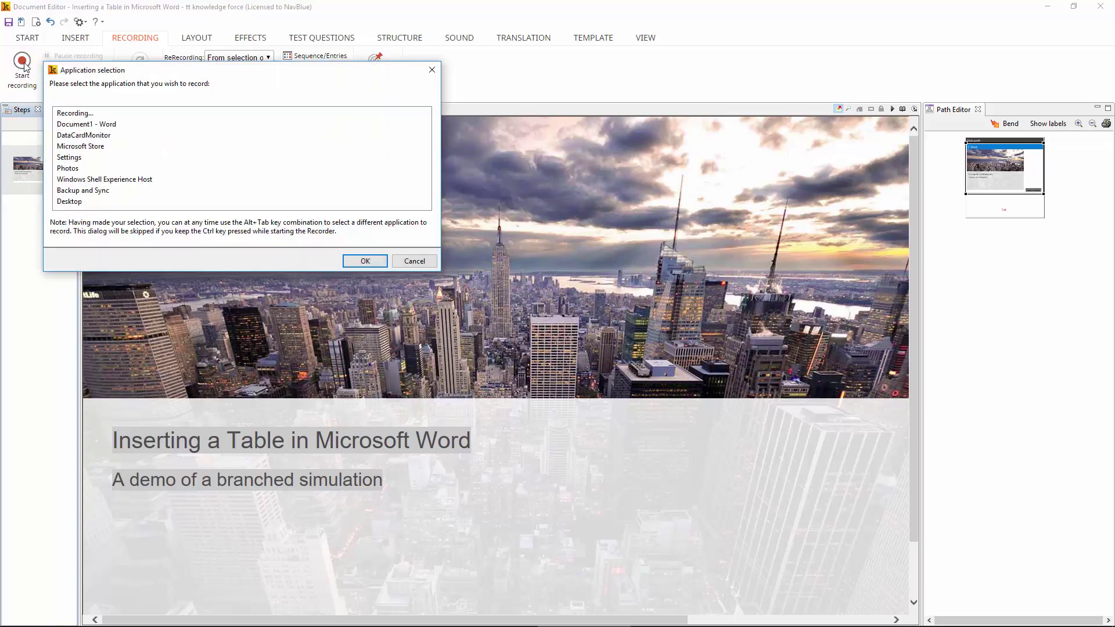
{"action": "left_click", "coordinate": [68, 124]}
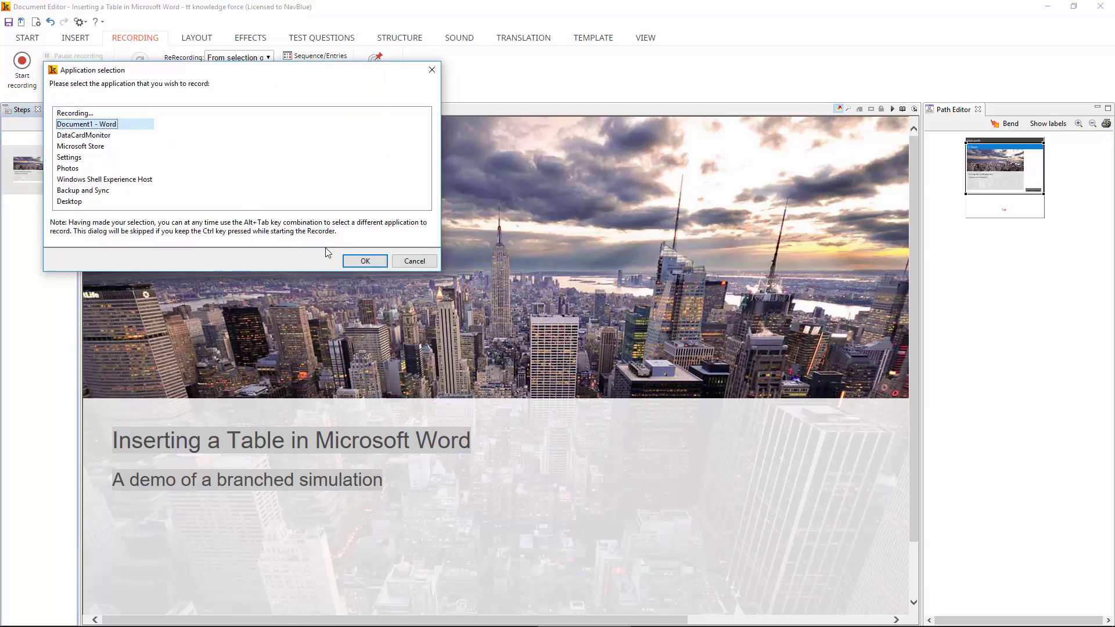
{"action": "left_click", "coordinate": [365, 261]}
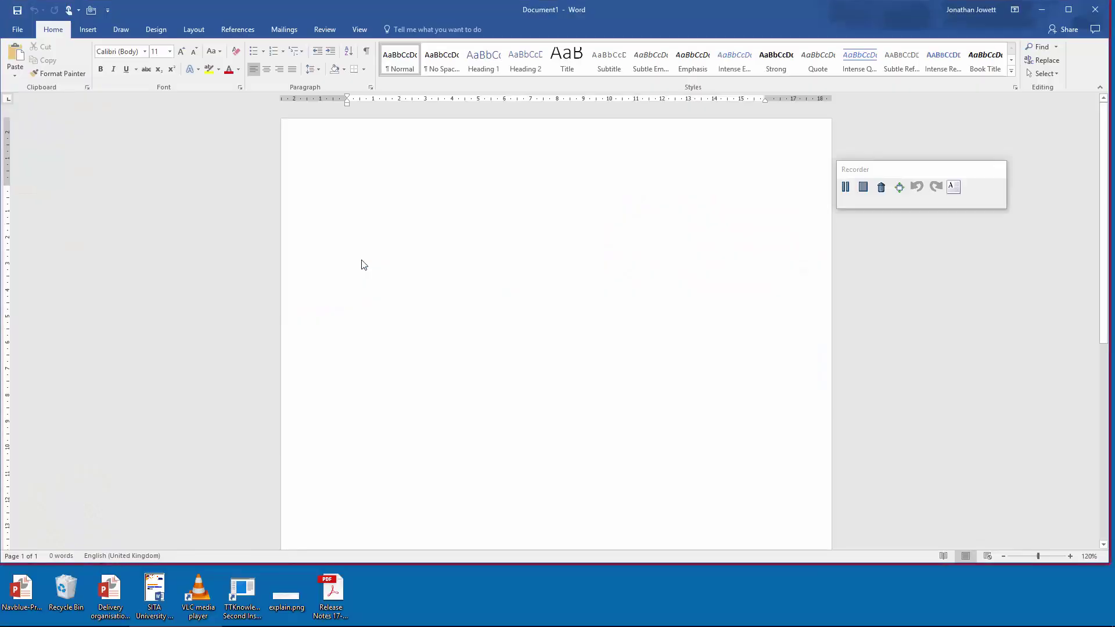
- Insert a 4-column, 1-row table in Document1 with 'Remember dimensions for new tables' ticked
{"action": "left_click", "coordinate": [87, 30]}
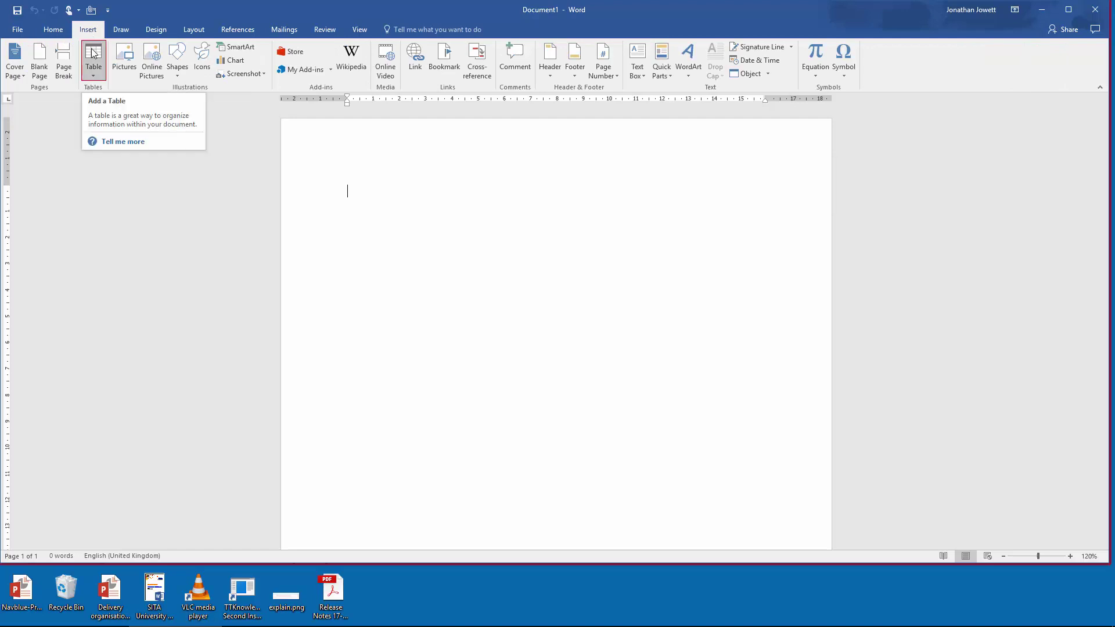
{"action": "left_click", "coordinate": [92, 54]}
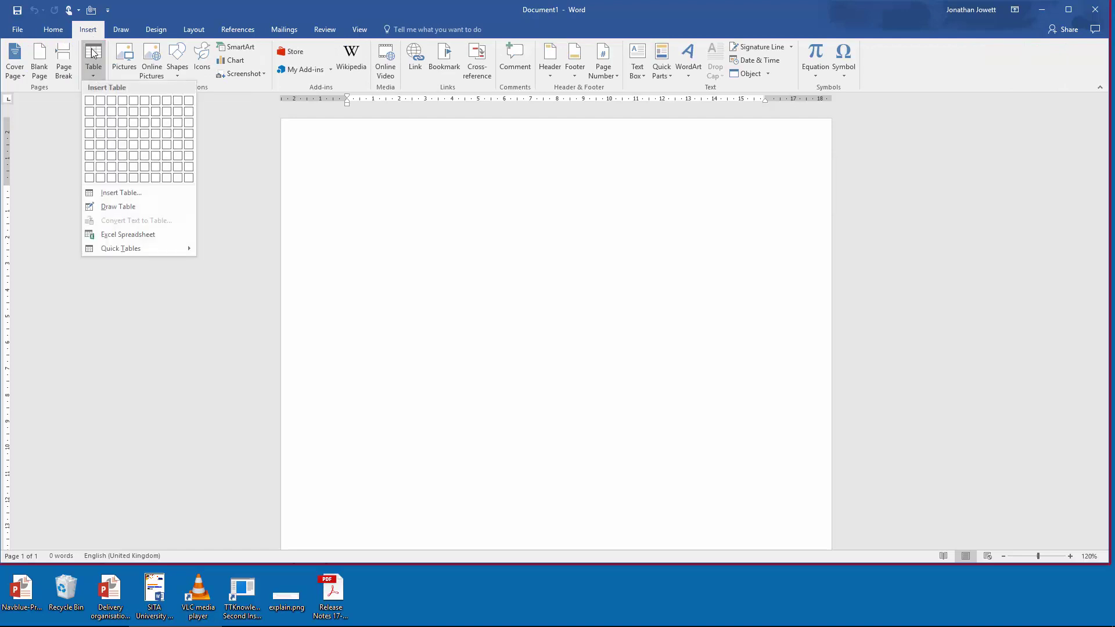
{"action": "left_click", "coordinate": [116, 194]}
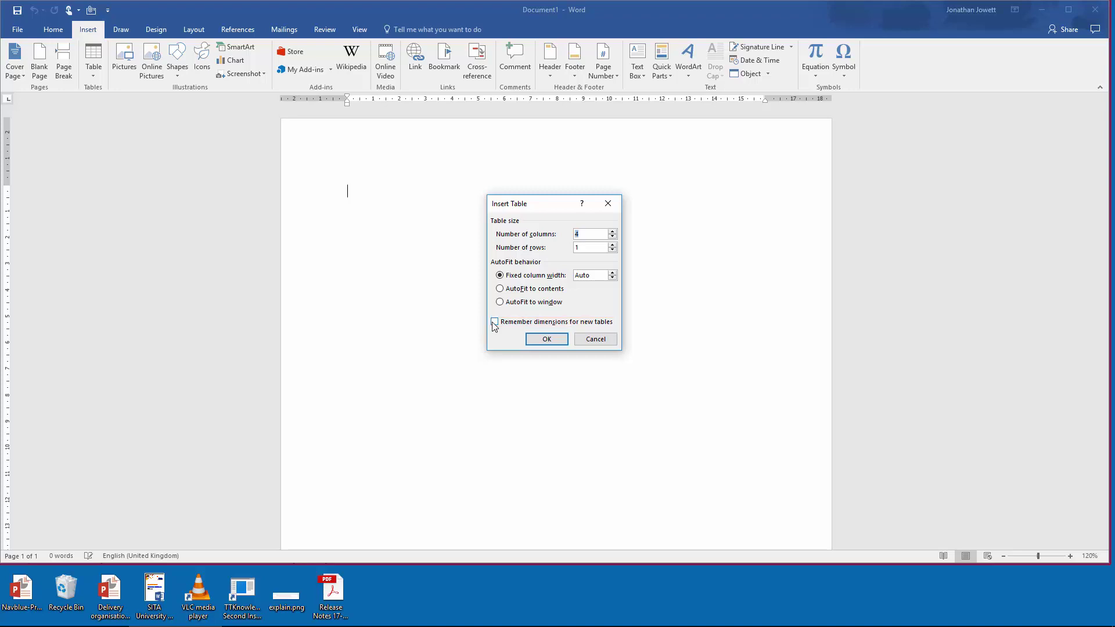
{"action": "left_click", "coordinate": [494, 323]}
{"action": "left_click", "coordinate": [544, 338]}
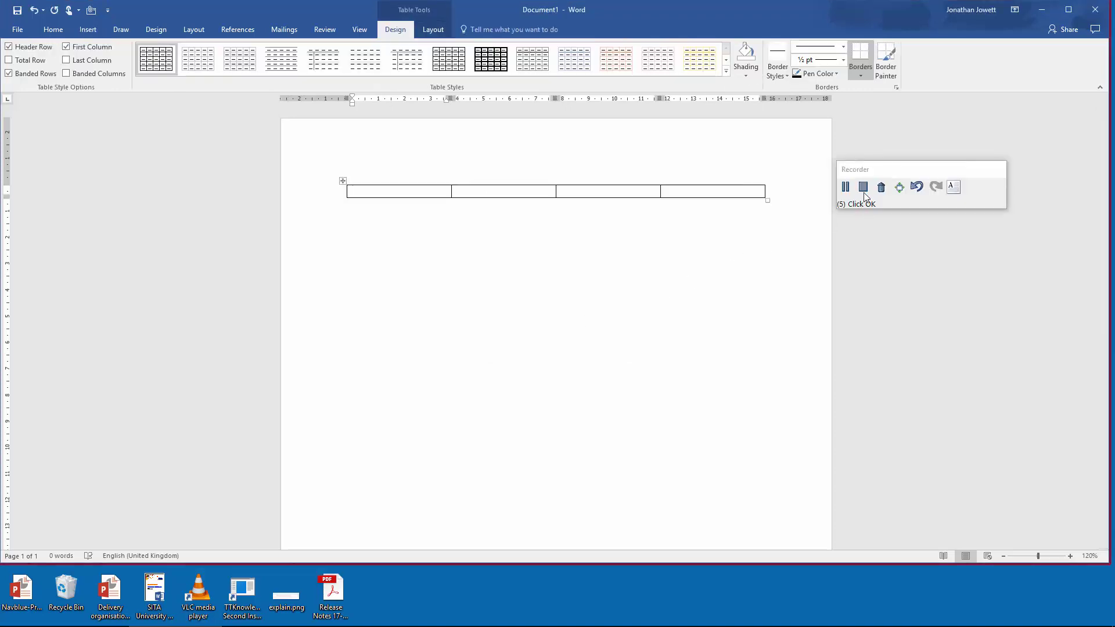
- Stop recording and add parallel path 'Second Path', text '2nd', rejoining main path step 6 'Click OK'
{"action": "left_click", "coordinate": [864, 190]}
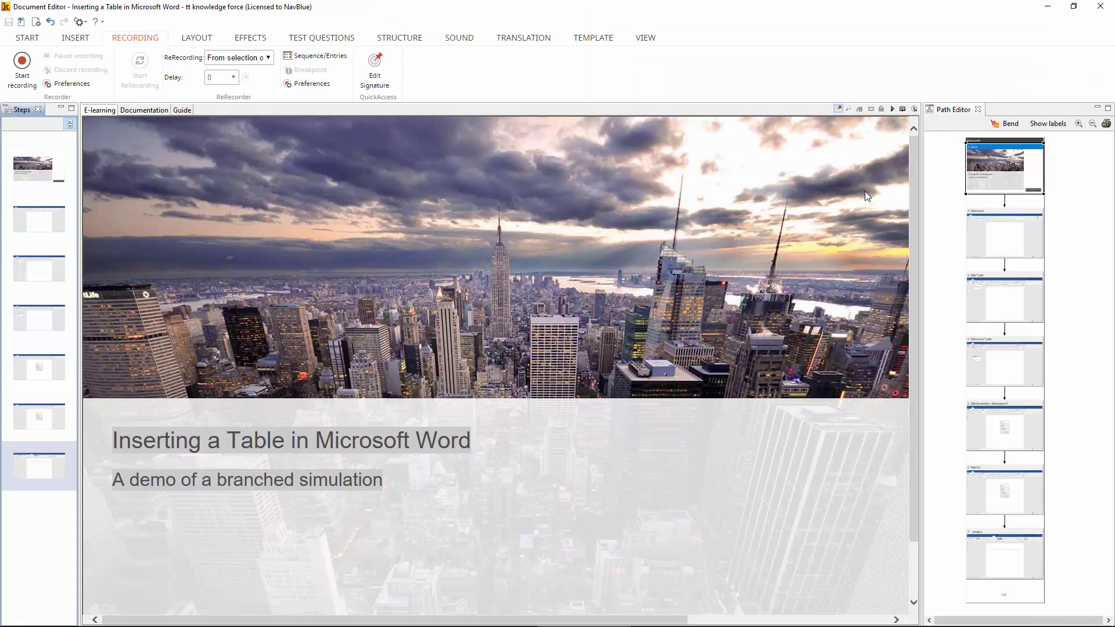
{"action": "left_click", "coordinate": [399, 41]}
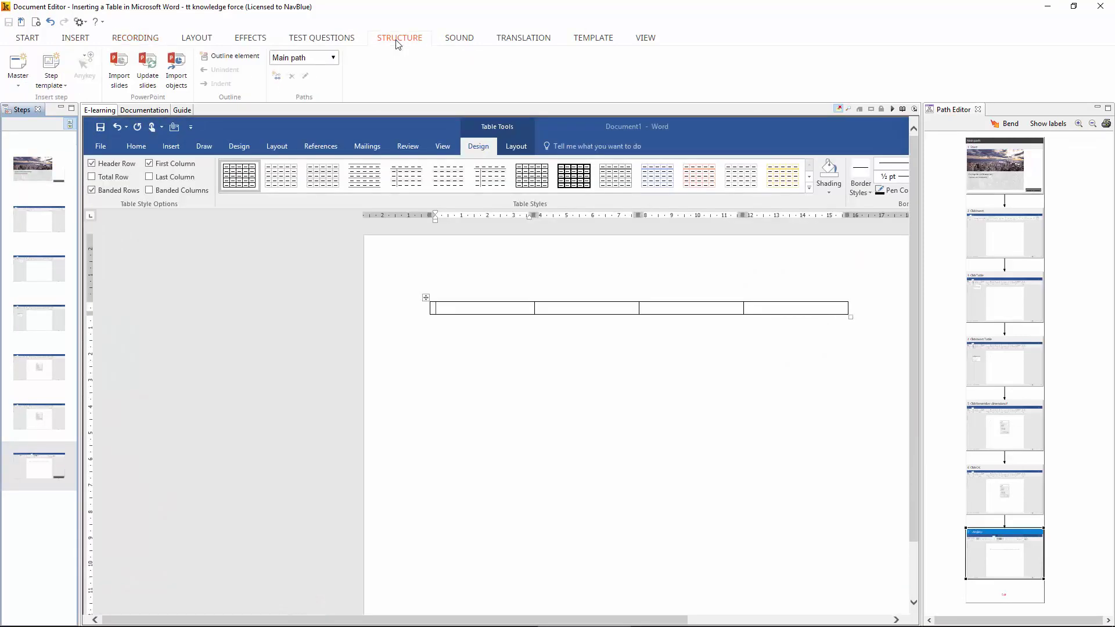
{"action": "left_click", "coordinate": [277, 76]}
{"action": "left_click", "coordinate": [384, 143]}
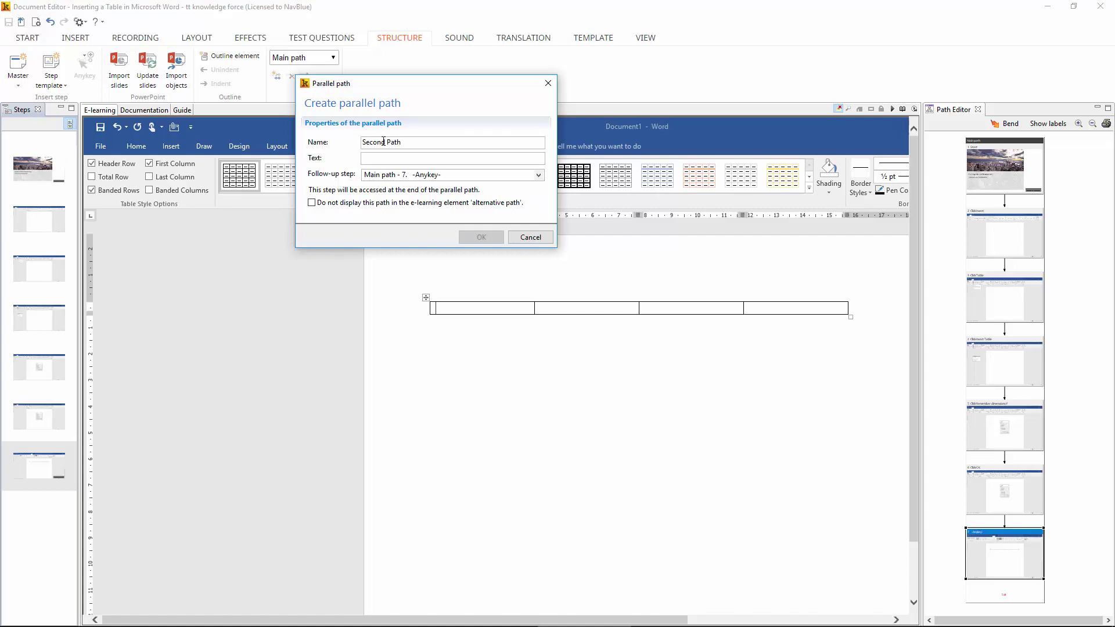
{"action": "left_click", "coordinate": [387, 159]}
{"action": "type", "text": "2nd"}
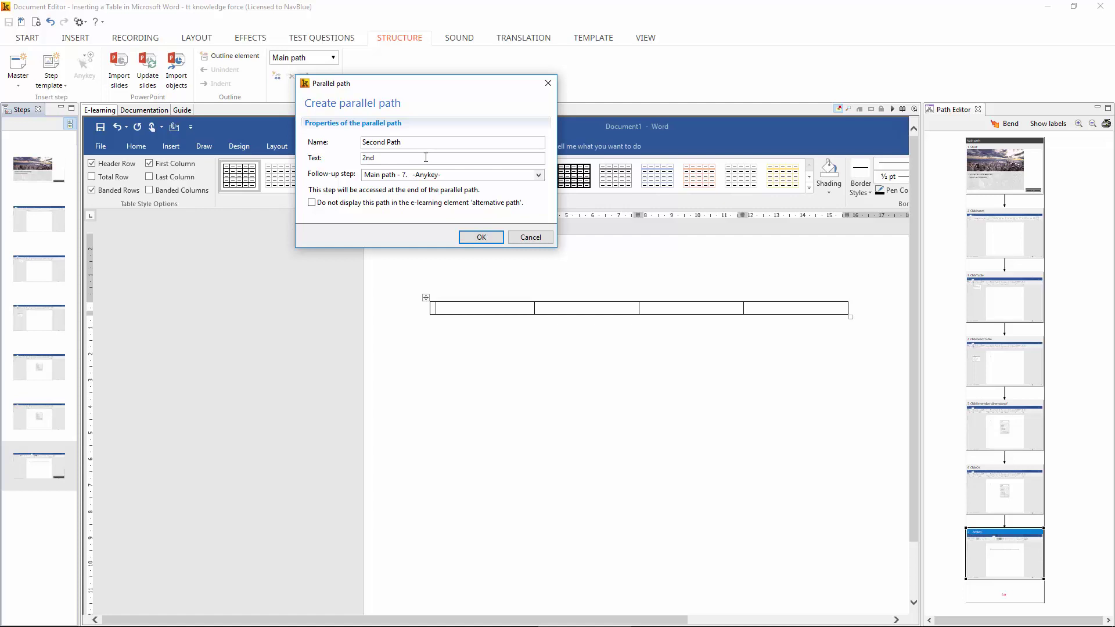
{"action": "left_click", "coordinate": [431, 175]}
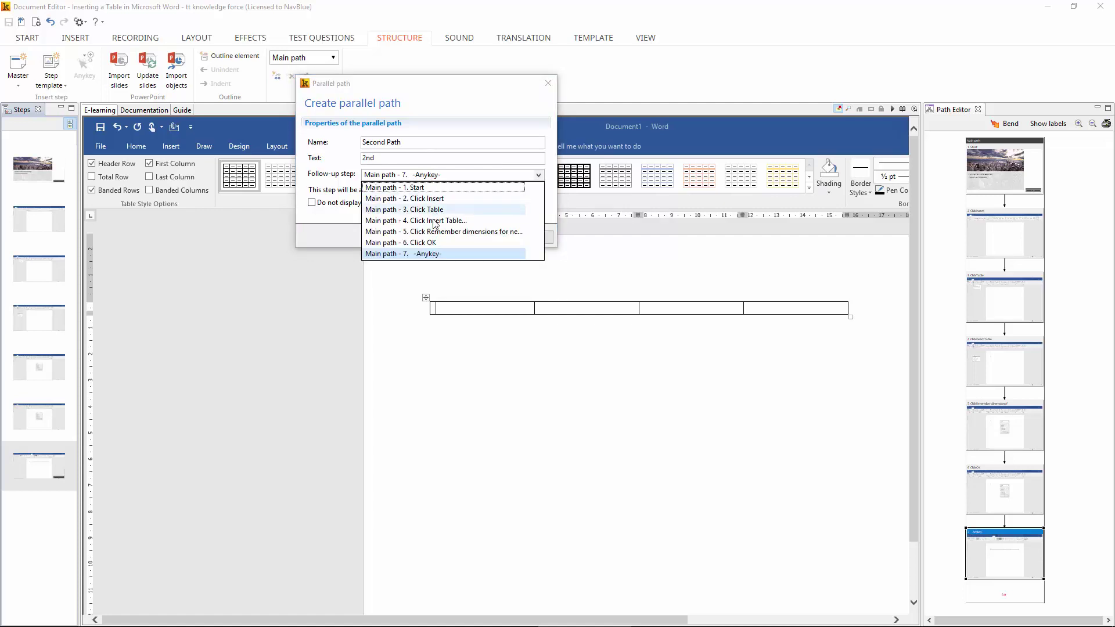
{"action": "left_click", "coordinate": [424, 243]}
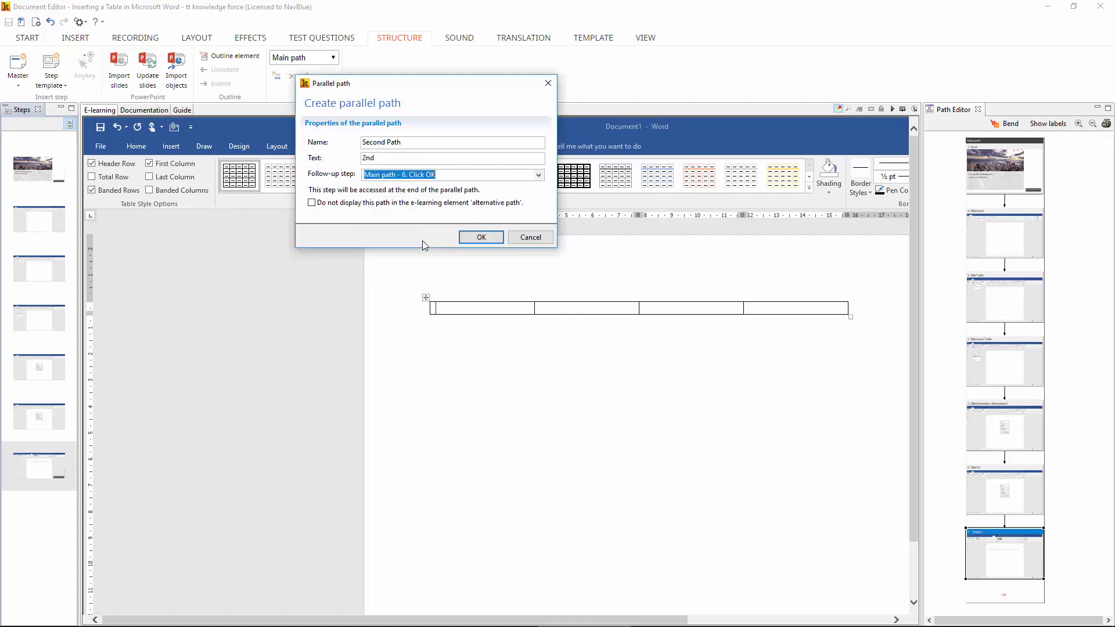
{"action": "left_click", "coordinate": [481, 238]}
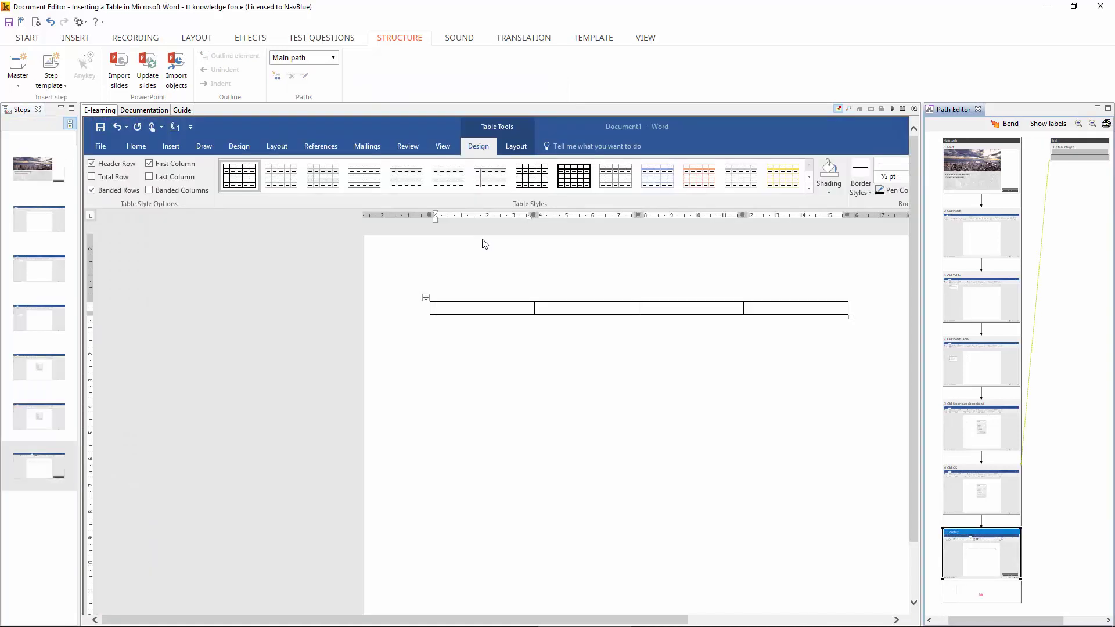
- Select the new 2nd path, show the Recording features, and switch back to Word
{"action": "left_click", "coordinate": [1075, 152]}
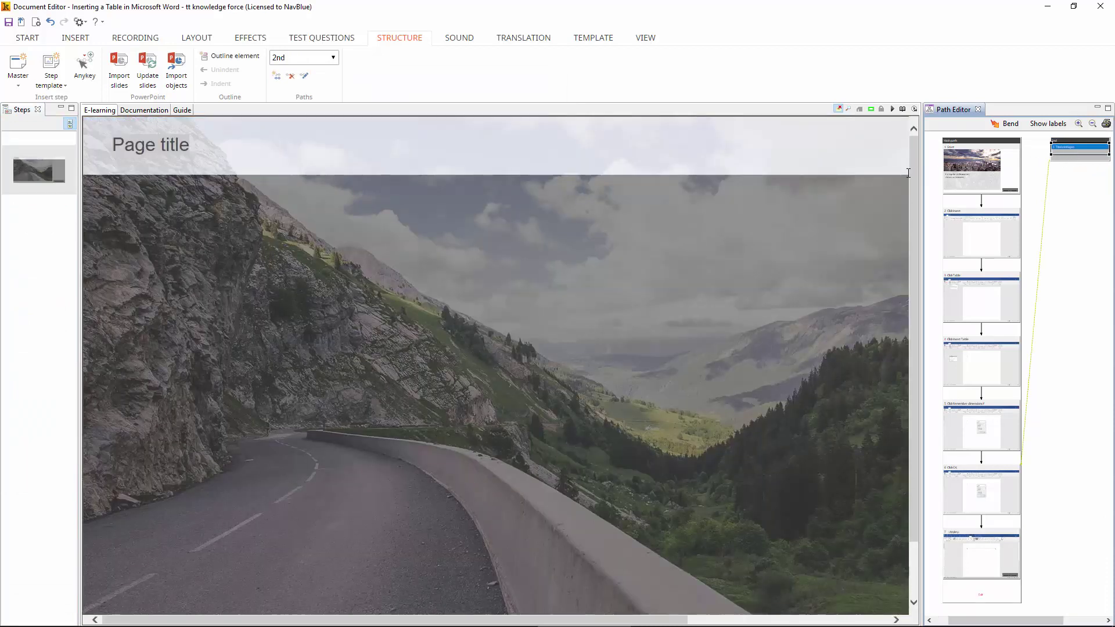
{"action": "left_click", "coordinate": [145, 39]}
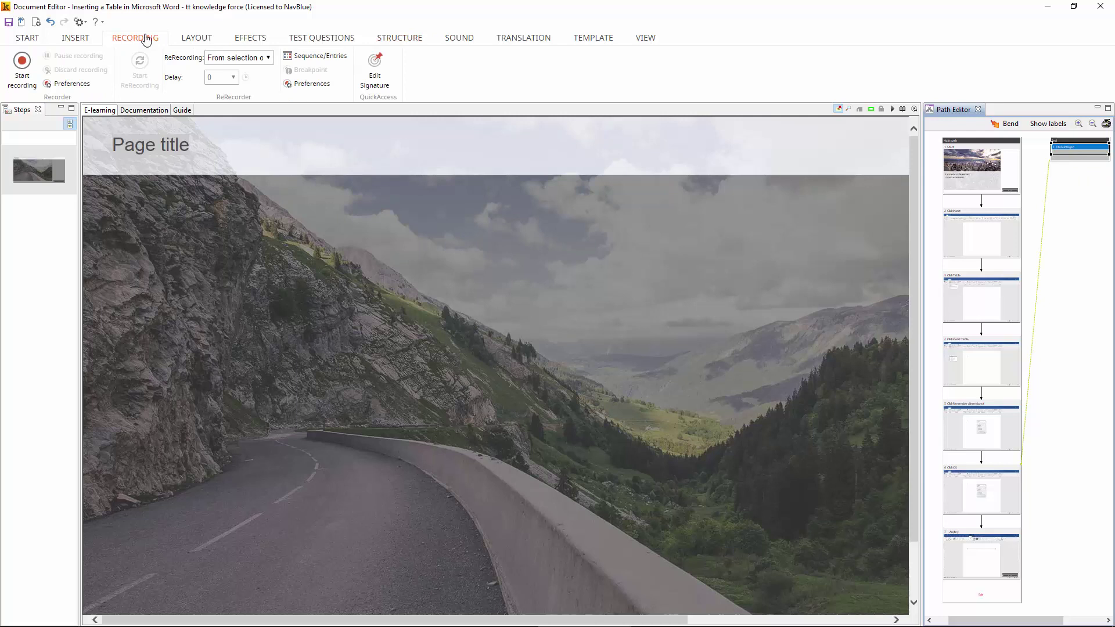
{"action": "key", "text": "alt+Tab"}
{"action": "key", "text": "alt+Tab"}
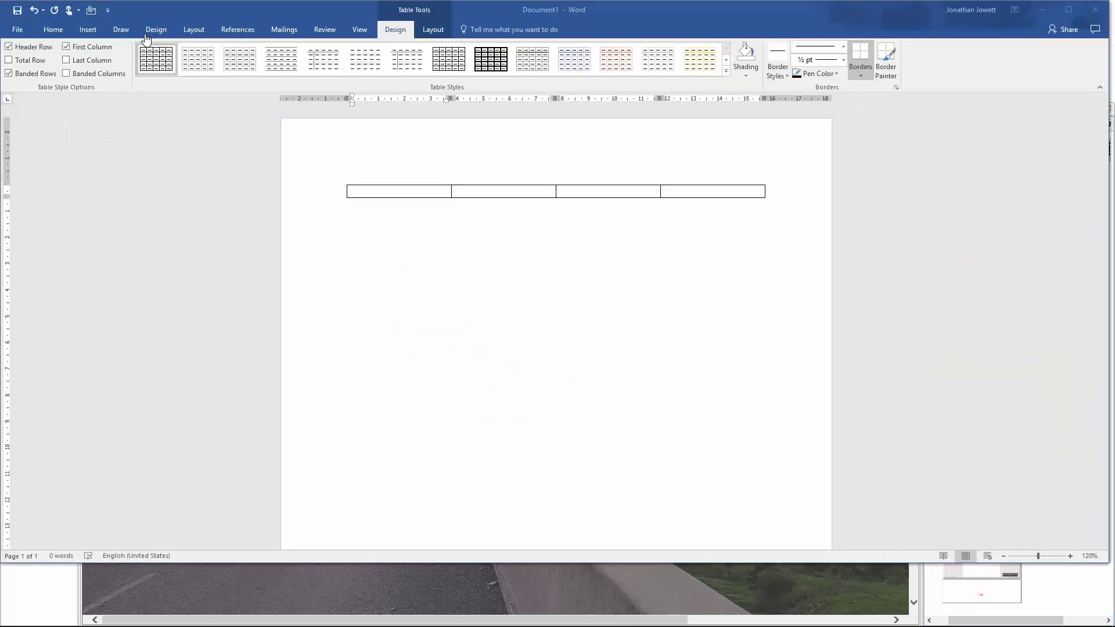
- Delete the four-column table so Document1 is blank, with Word's Insert commands showing
{"action": "left_click", "coordinate": [342, 181]}
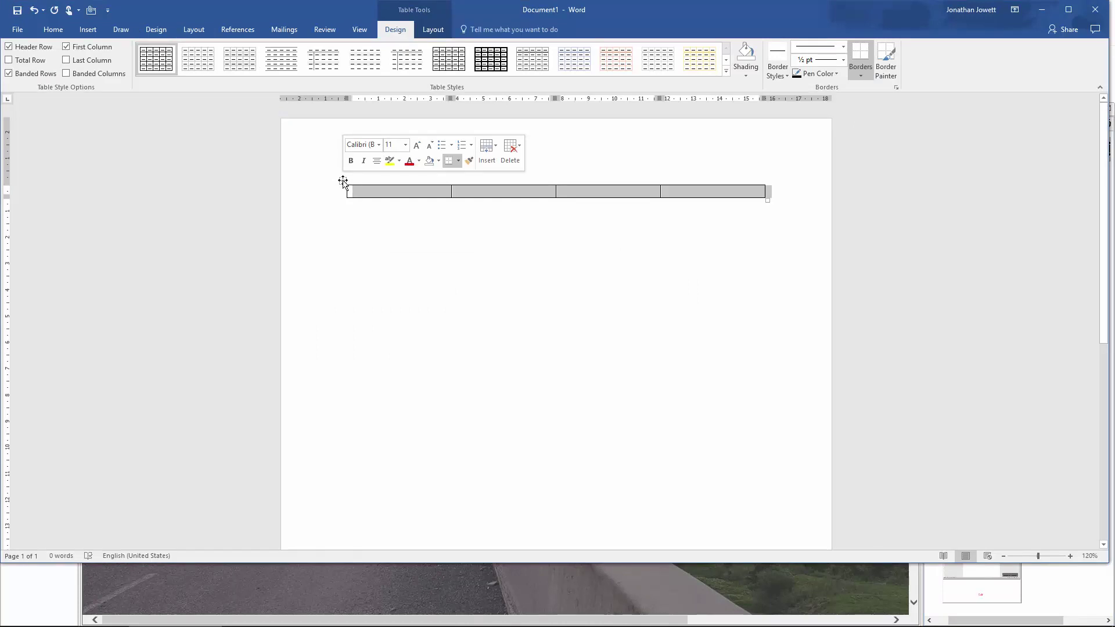
{"action": "right_click", "coordinate": [343, 181]}
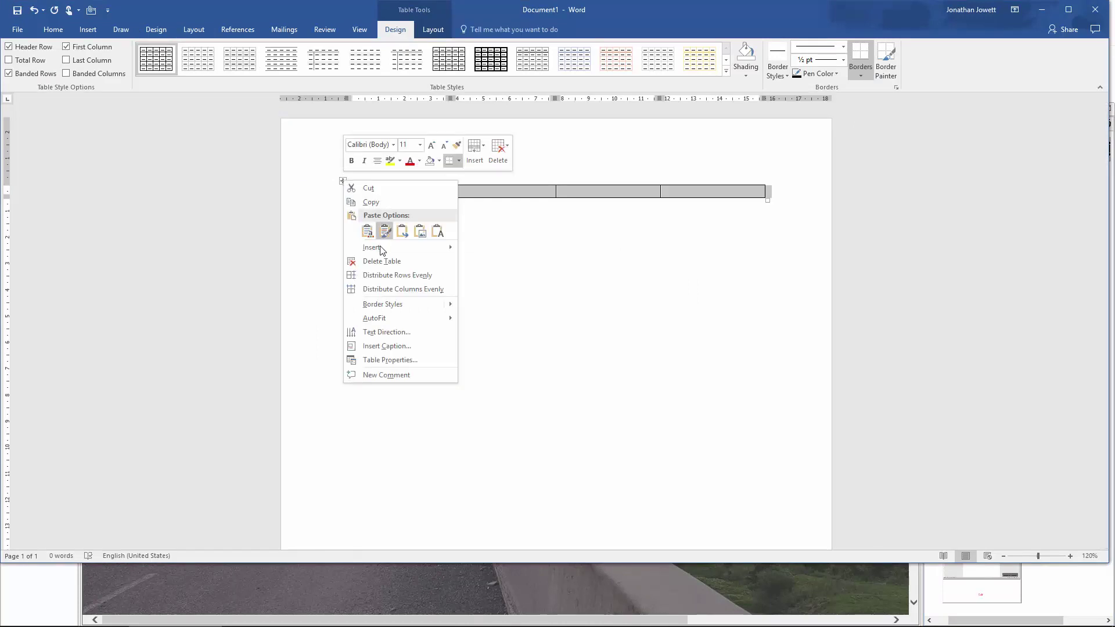
{"action": "left_click", "coordinate": [378, 262]}
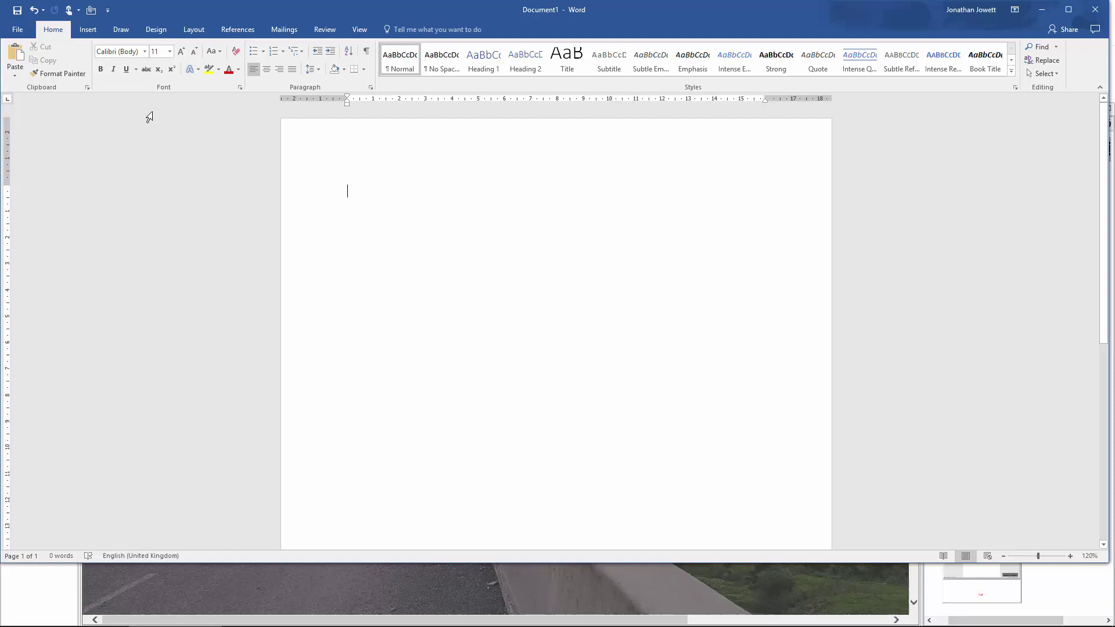
{"action": "left_click", "coordinate": [88, 30]}
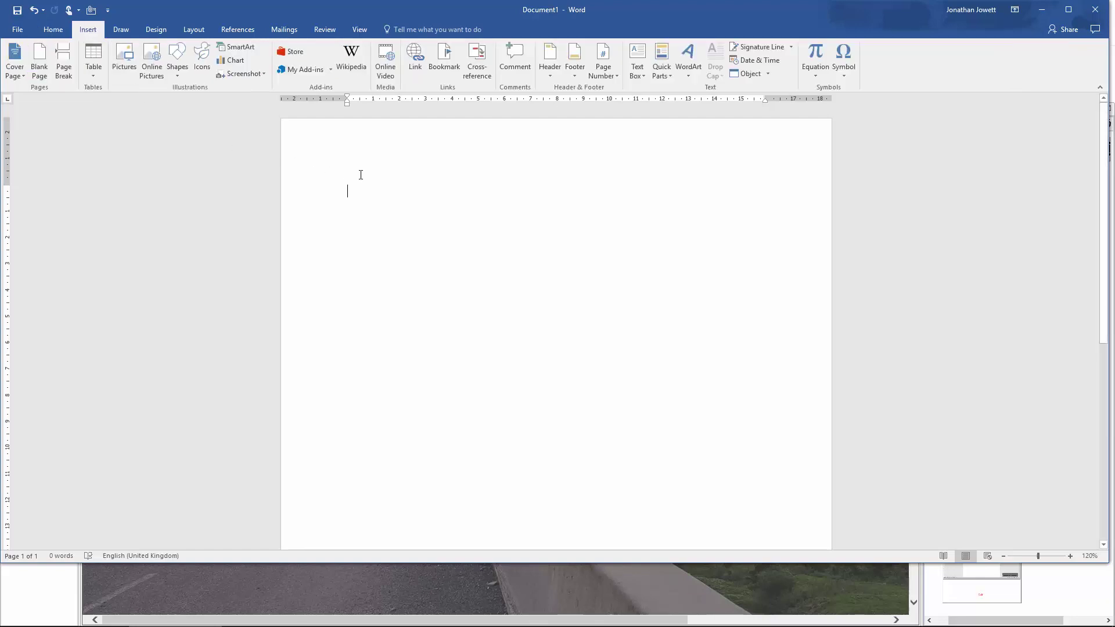
- Start a new tt knowledge force recording of 'Document1 - Word'
{"action": "key", "text": "alt+Tab"}
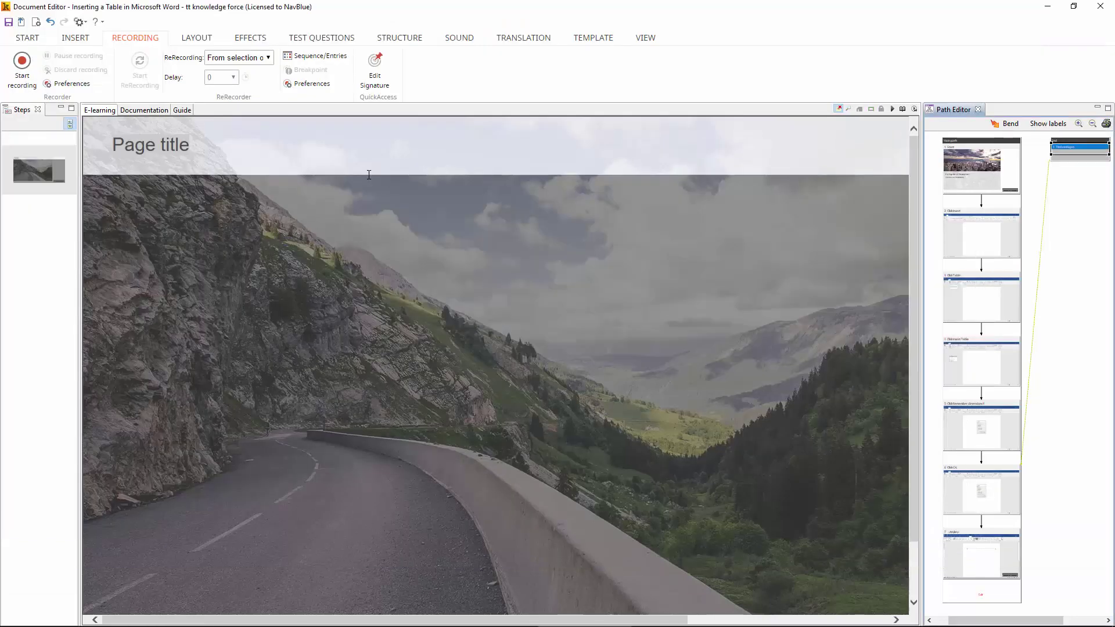
{"action": "left_click", "coordinate": [25, 74]}
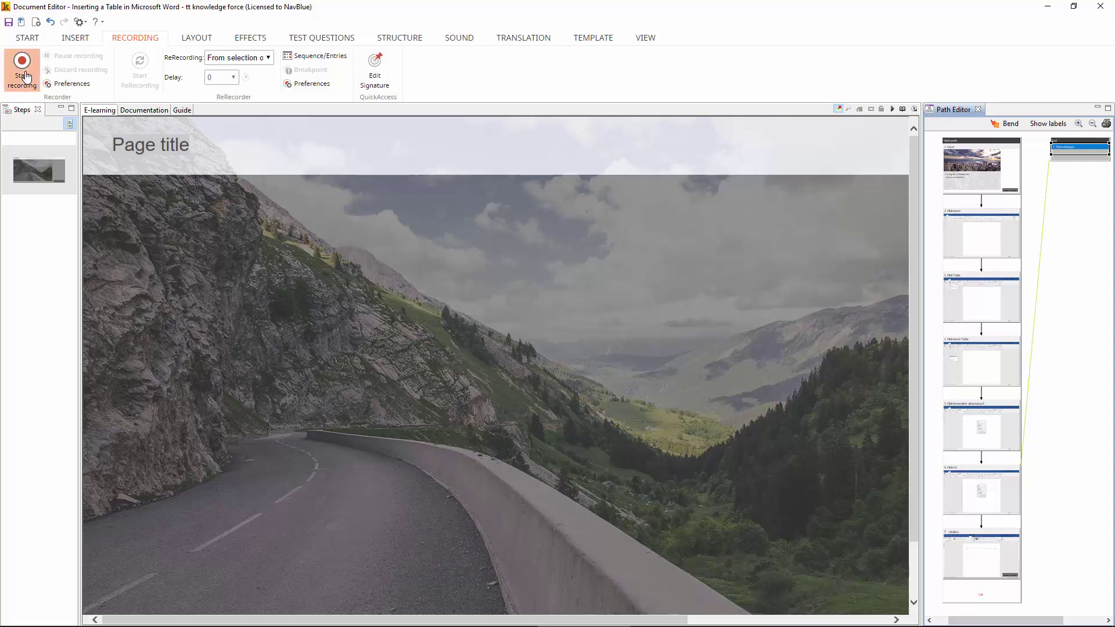
{"action": "left_click", "coordinate": [101, 134]}
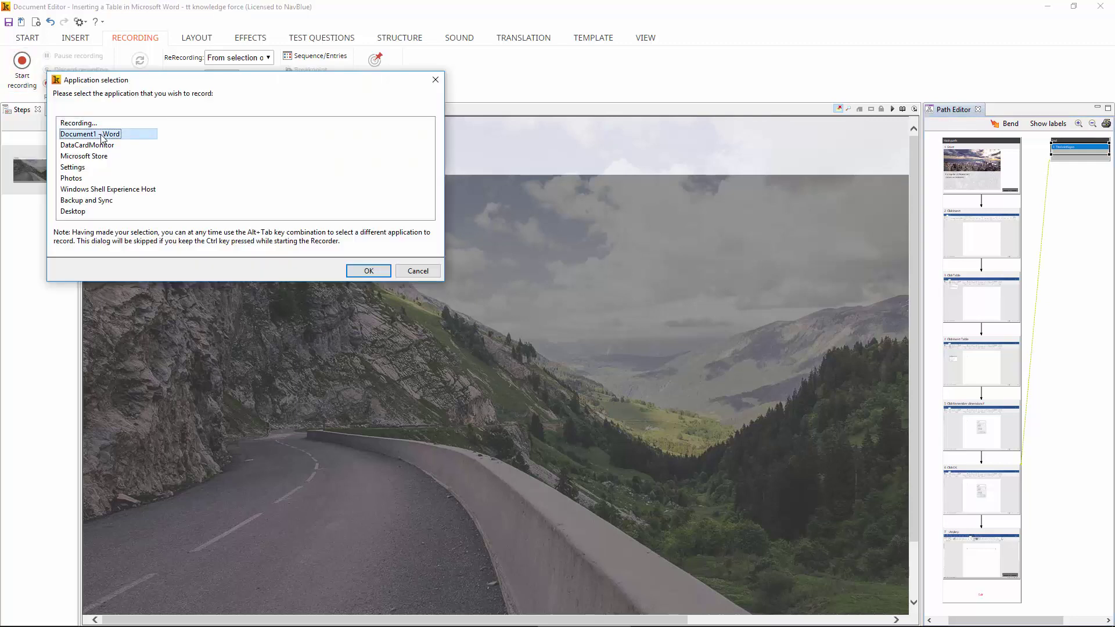
{"action": "left_click", "coordinate": [357, 272]}
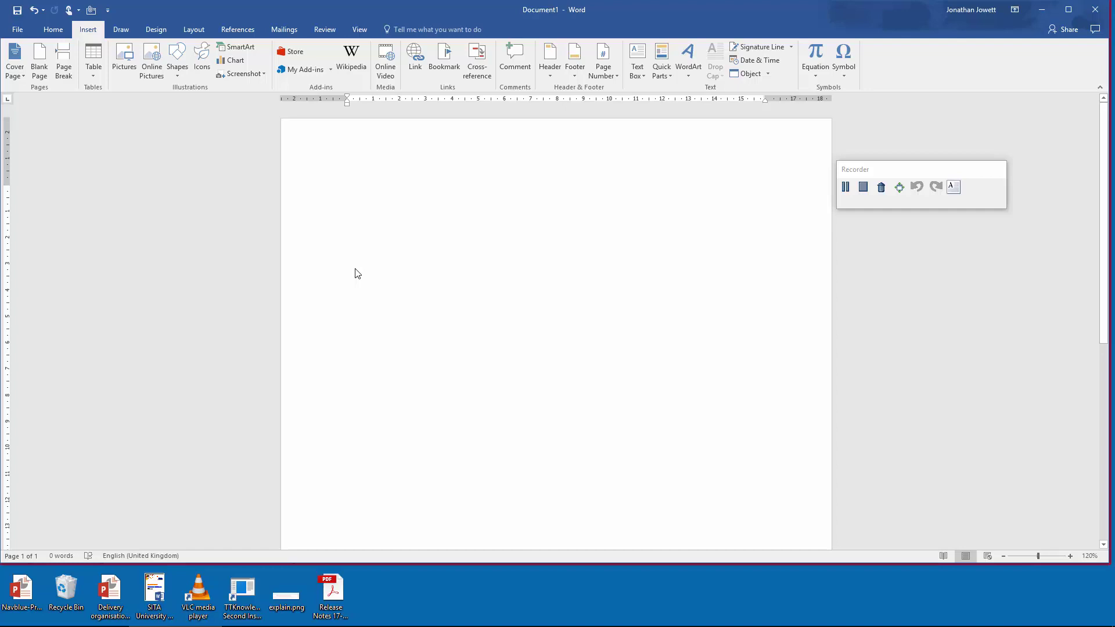
- Insert a 4x1 table from Word's Table grid and stop the recording
{"action": "left_click", "coordinate": [93, 61]}
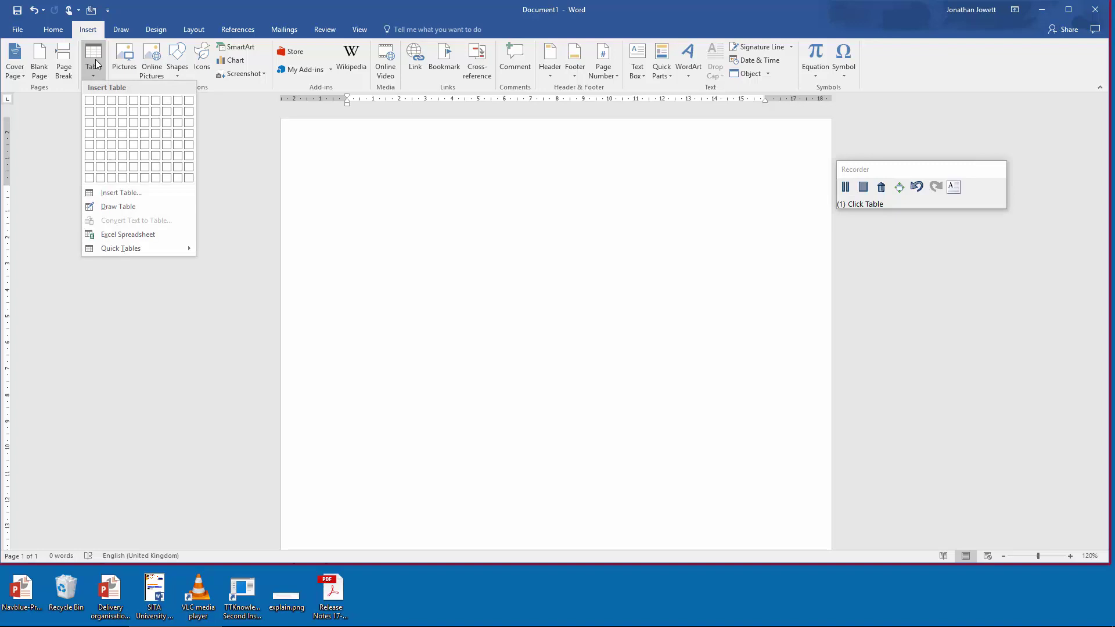
{"action": "left_click", "coordinate": [122, 101]}
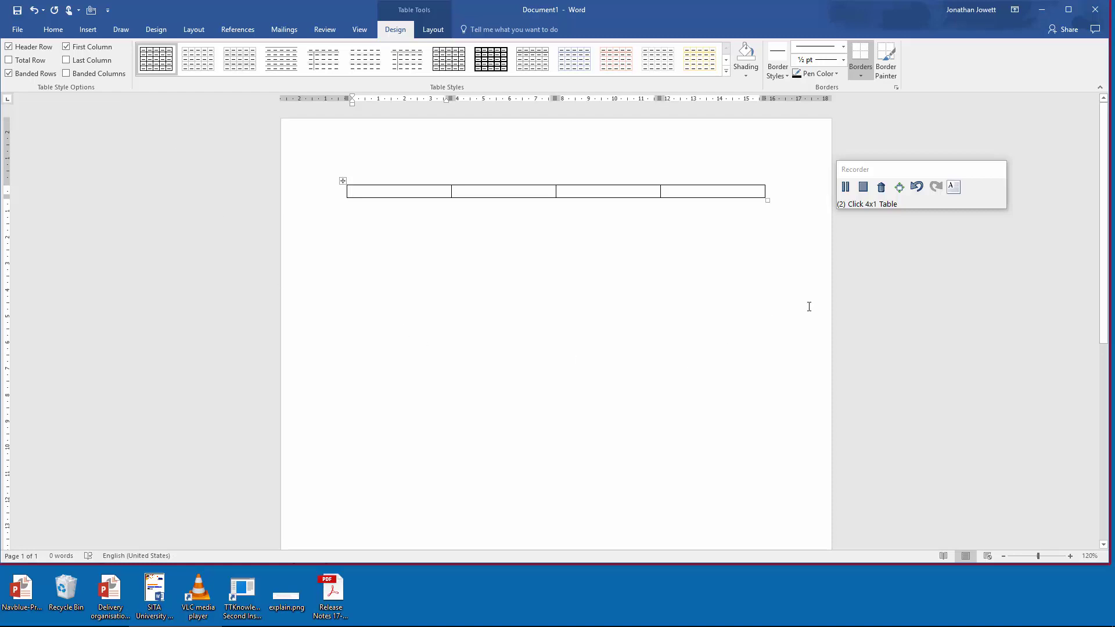
{"action": "left_click", "coordinate": [863, 186]}
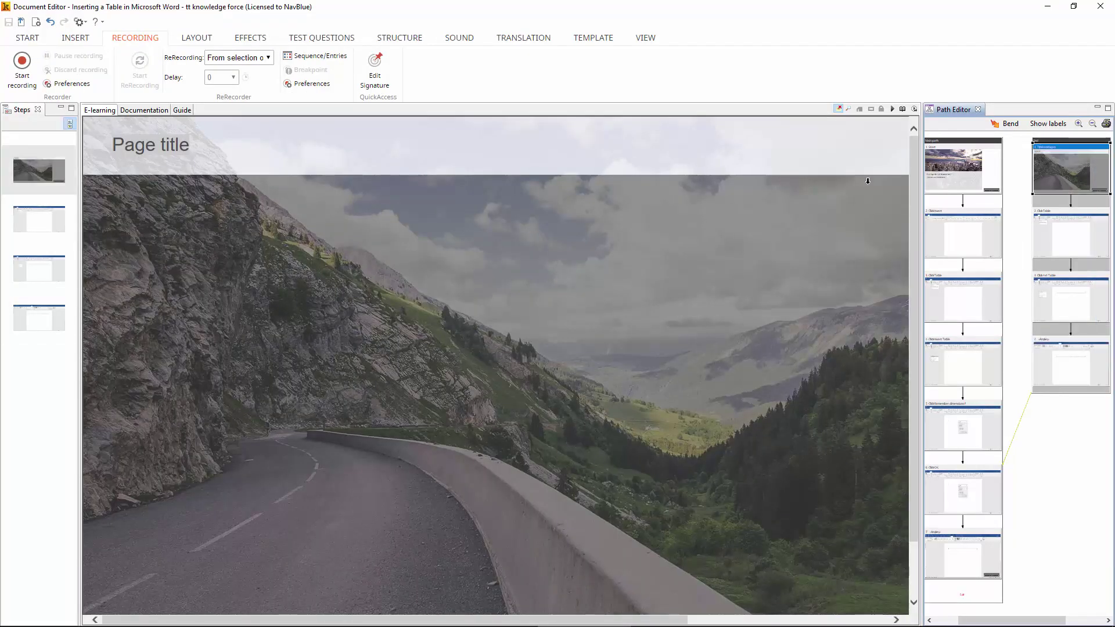
- Delete the title, Click Table and Table Tools Design steps, and shrink the click box to the first grid row
{"action": "left_click", "coordinate": [33, 169]}
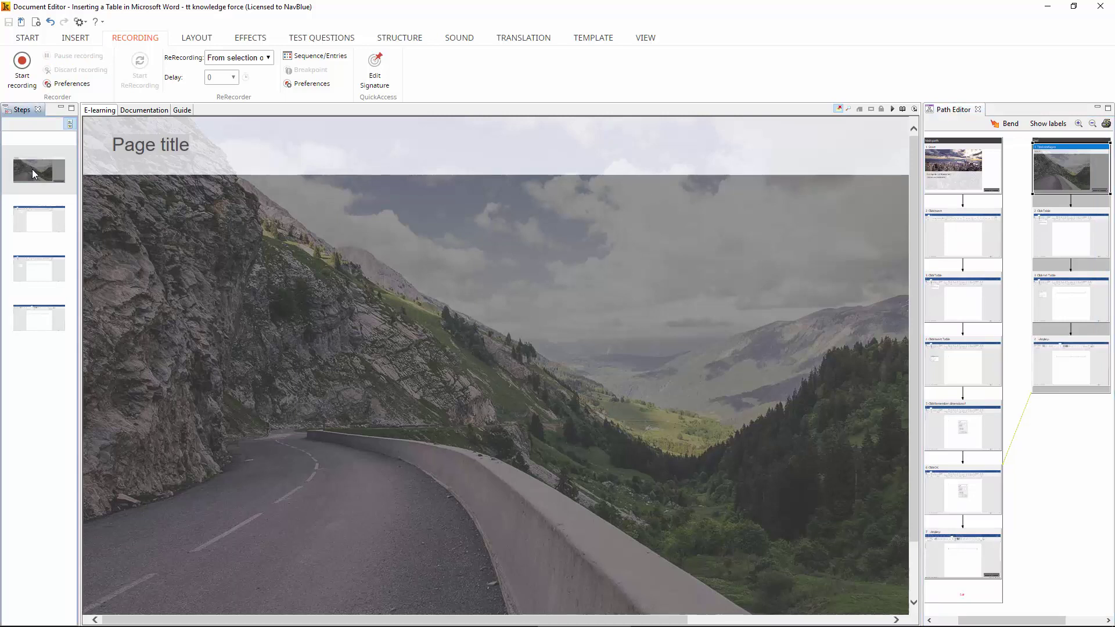
{"action": "key", "text": "Delete"}
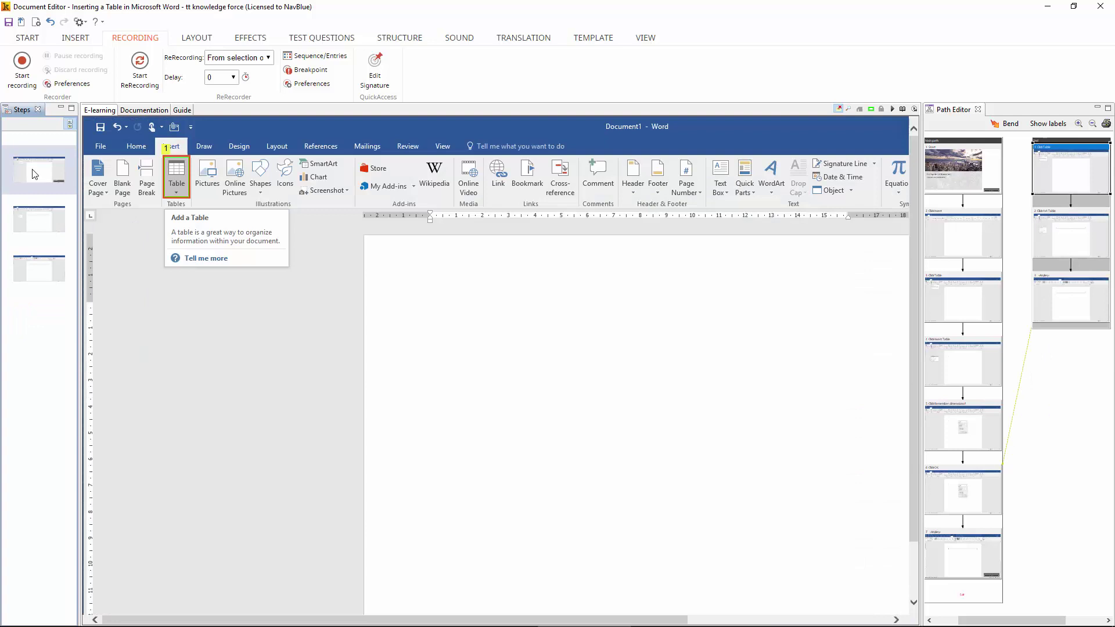
{"action": "key", "text": "Delete"}
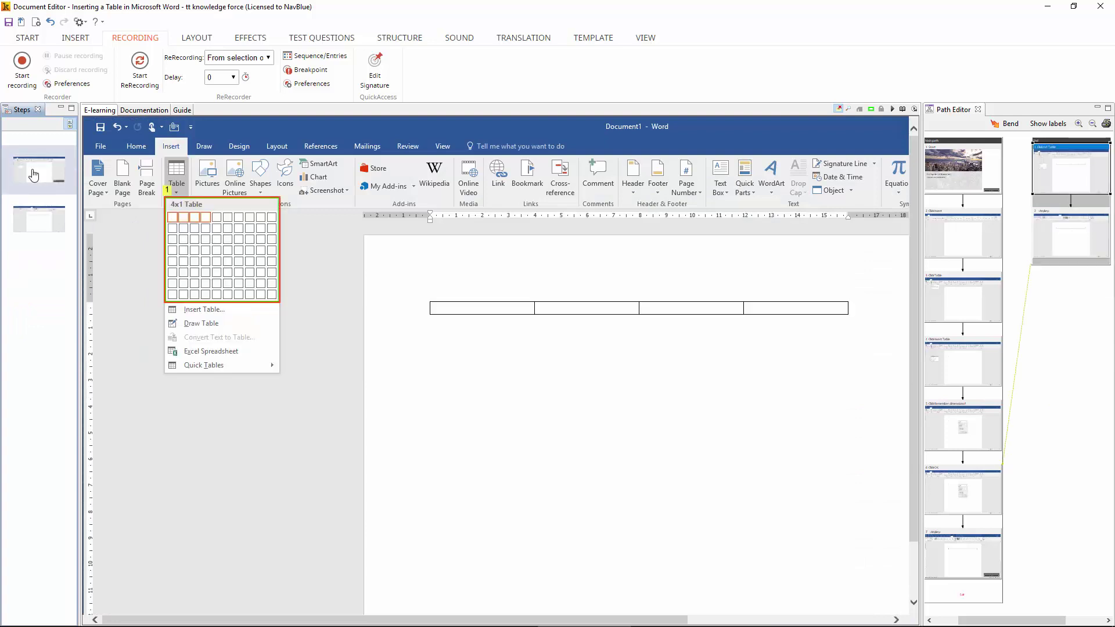
{"action": "left_click", "coordinate": [40, 227]}
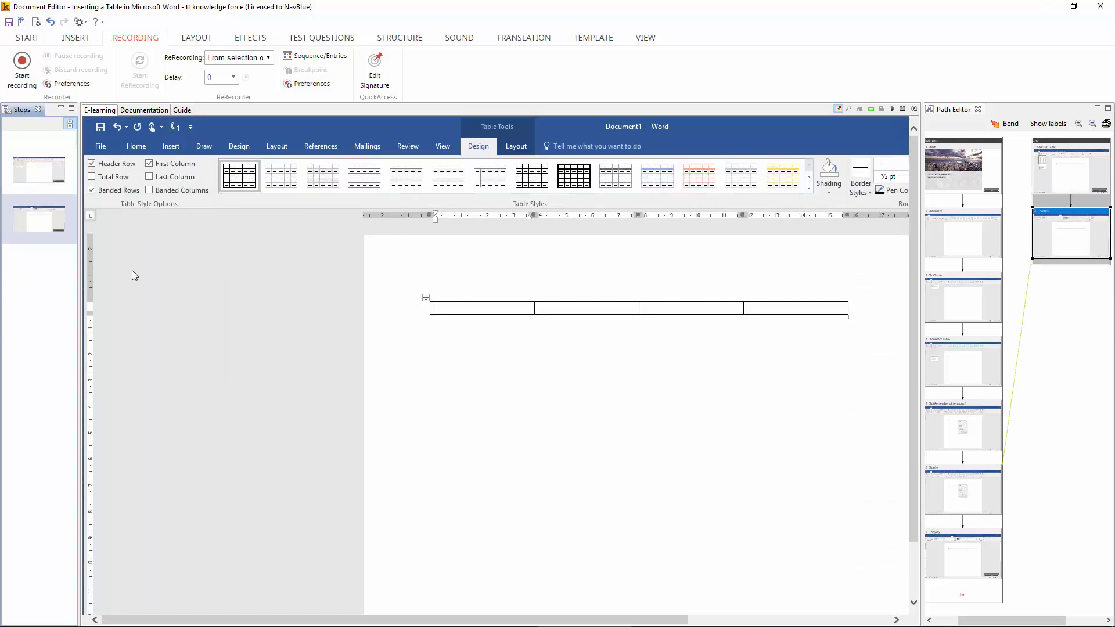
{"action": "key", "text": "Delete"}
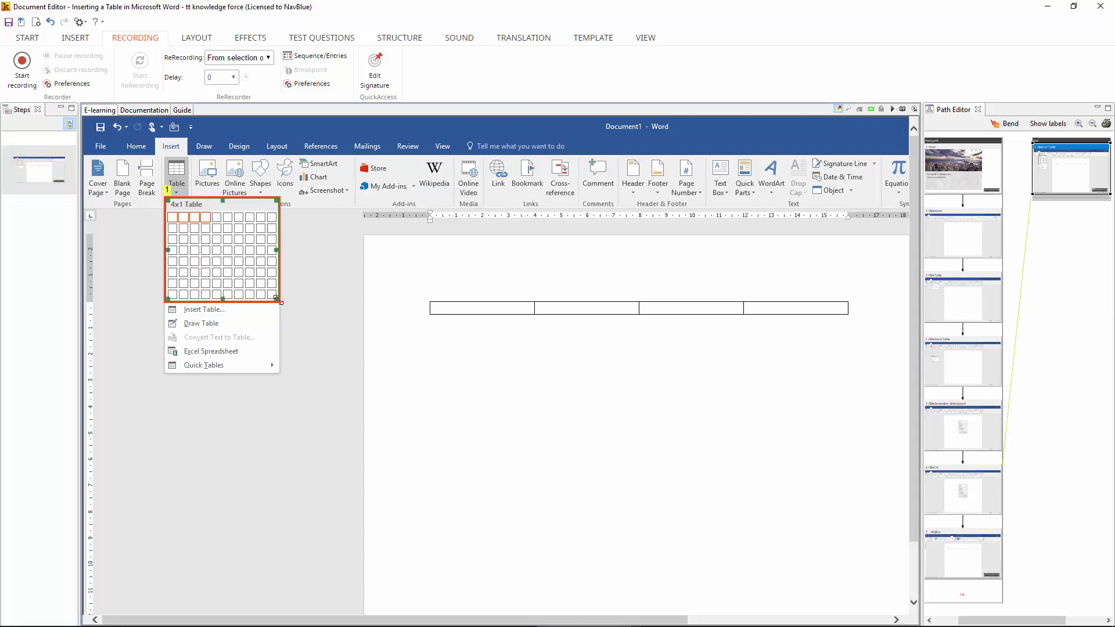
{"action": "left_click_drag", "start_coordinate": [276, 300], "coordinate": [203, 216]}
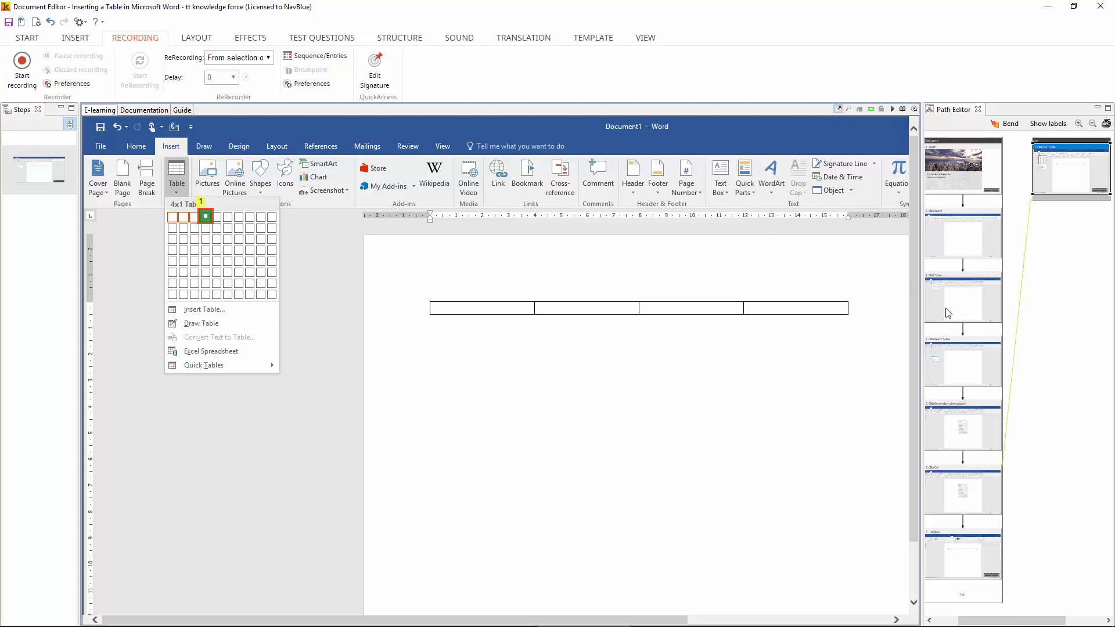
{"action": "left_click", "coordinate": [941, 370]}
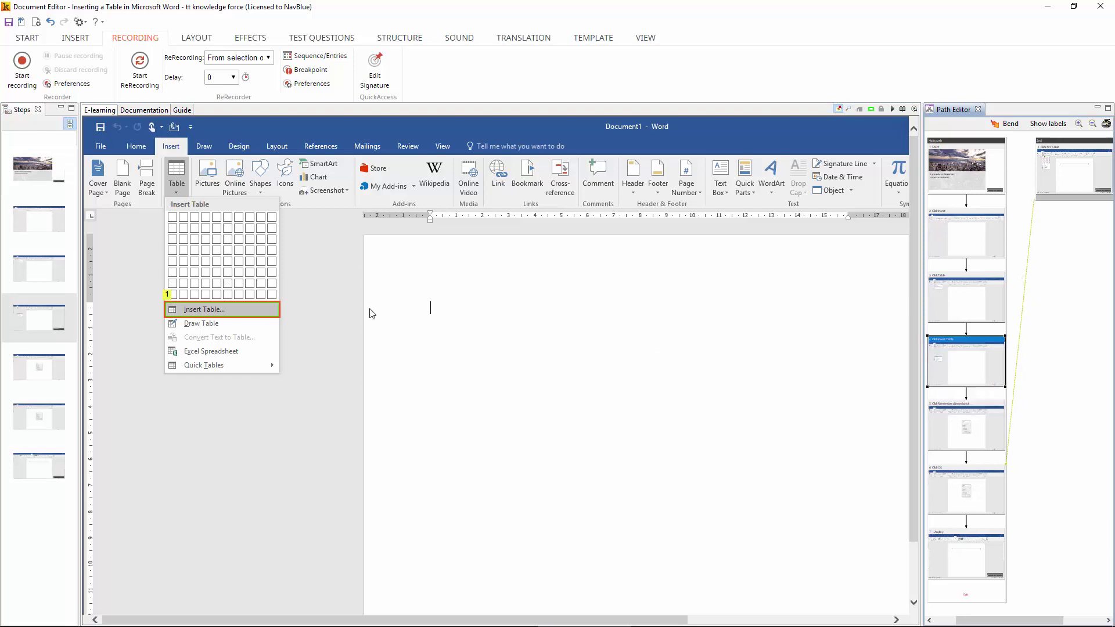
- Add a Table cell interaction object named 4x1 to step 4, placed over the grid's 4x1 cell
{"action": "left_click", "coordinate": [76, 39]}
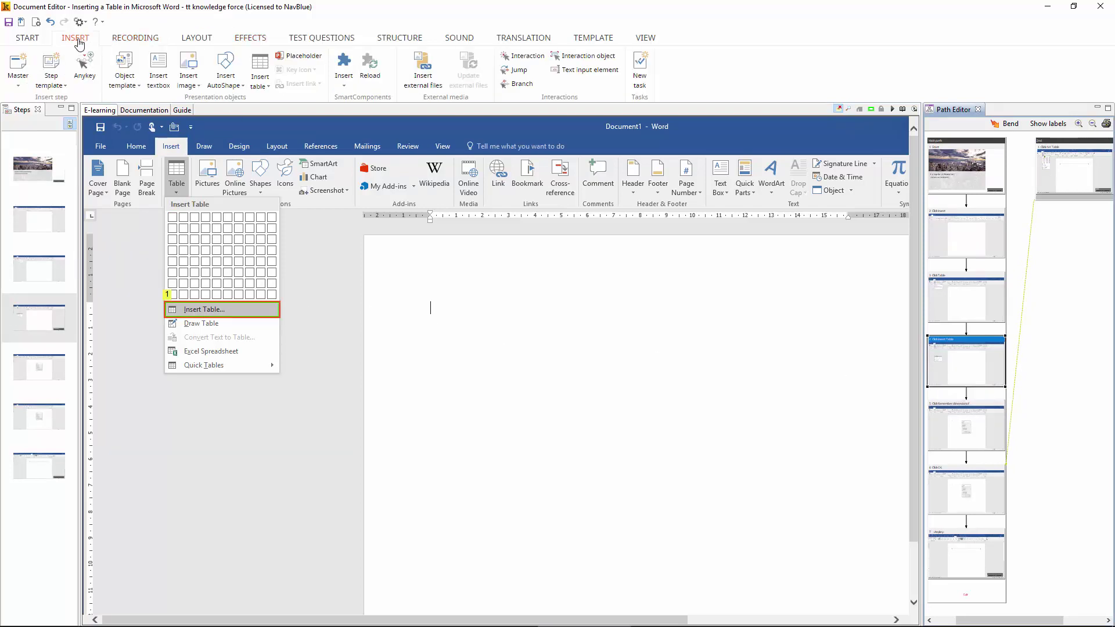
{"action": "left_click", "coordinate": [597, 60]}
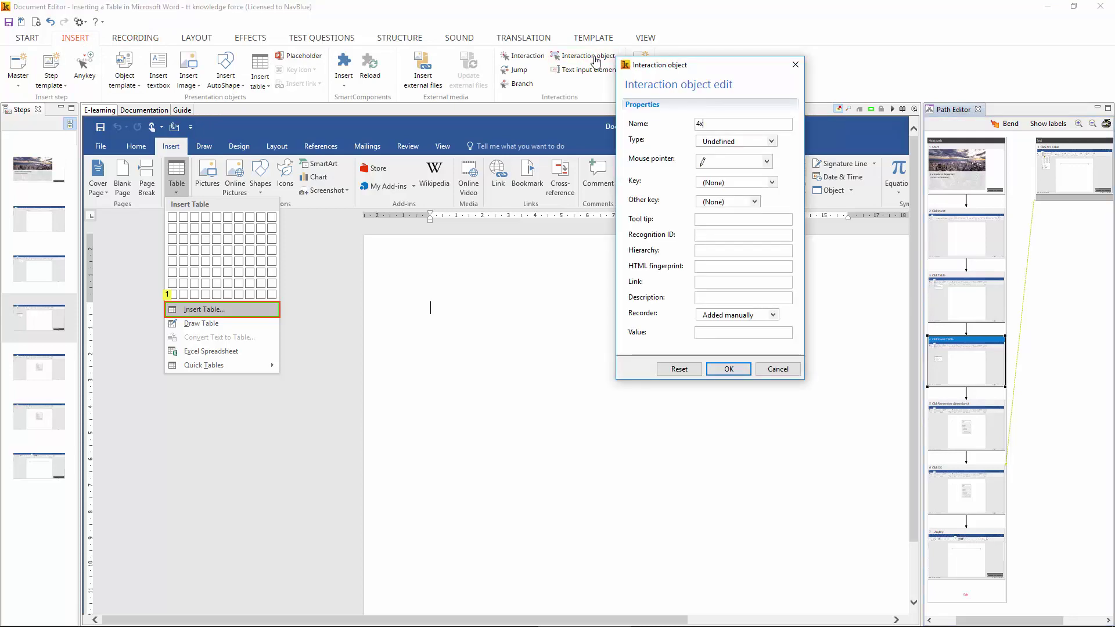
{"action": "left_click", "coordinate": [748, 141]}
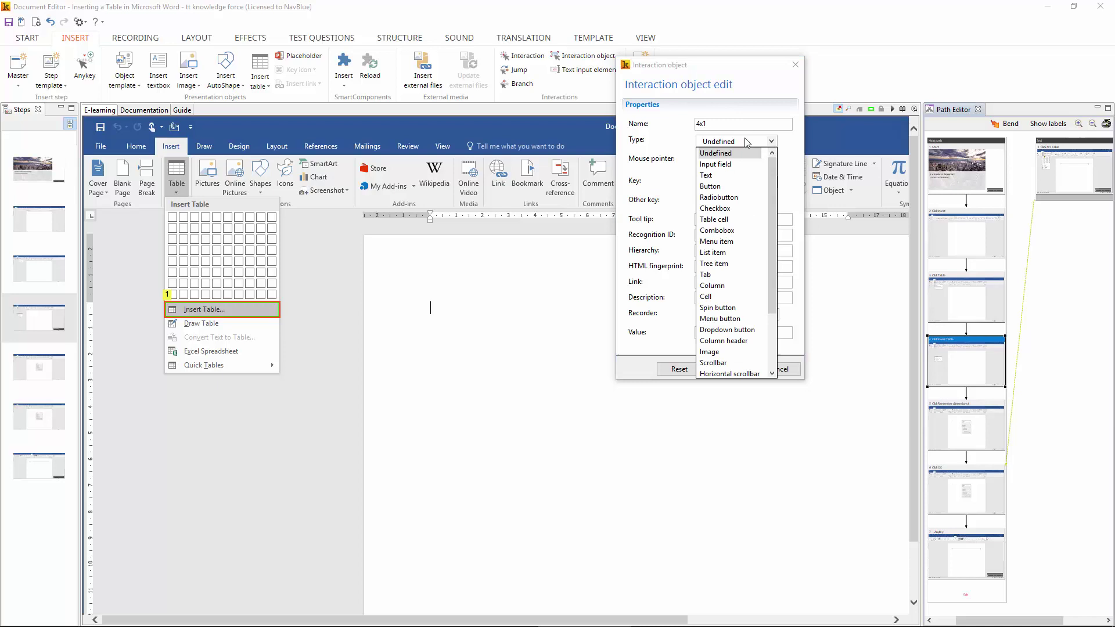
{"action": "left_click", "coordinate": [723, 219]}
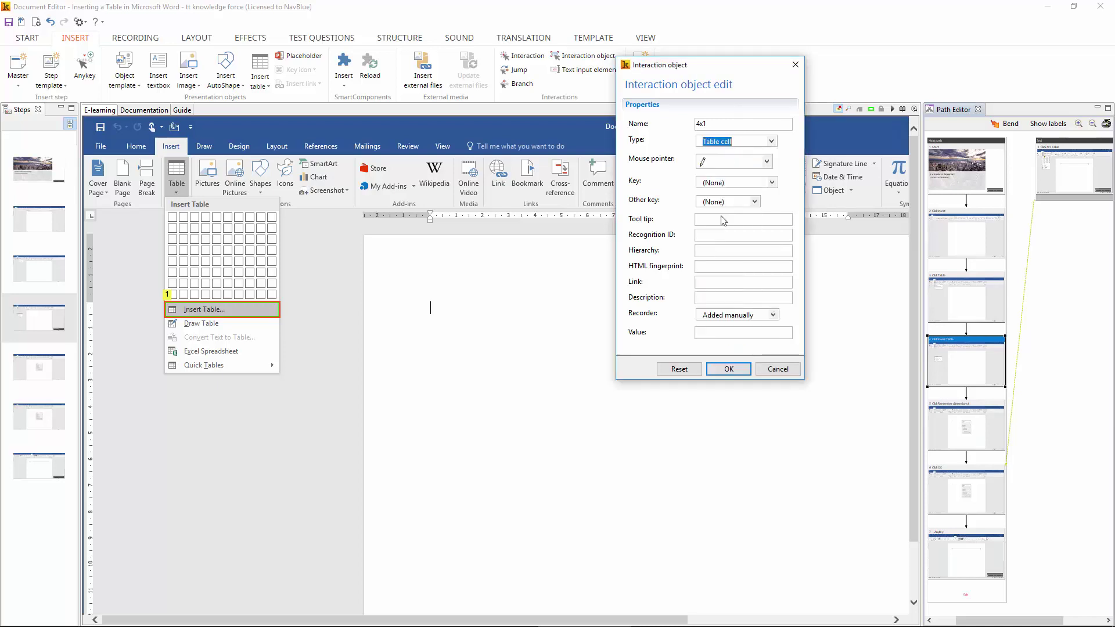
{"action": "left_click", "coordinate": [728, 369]}
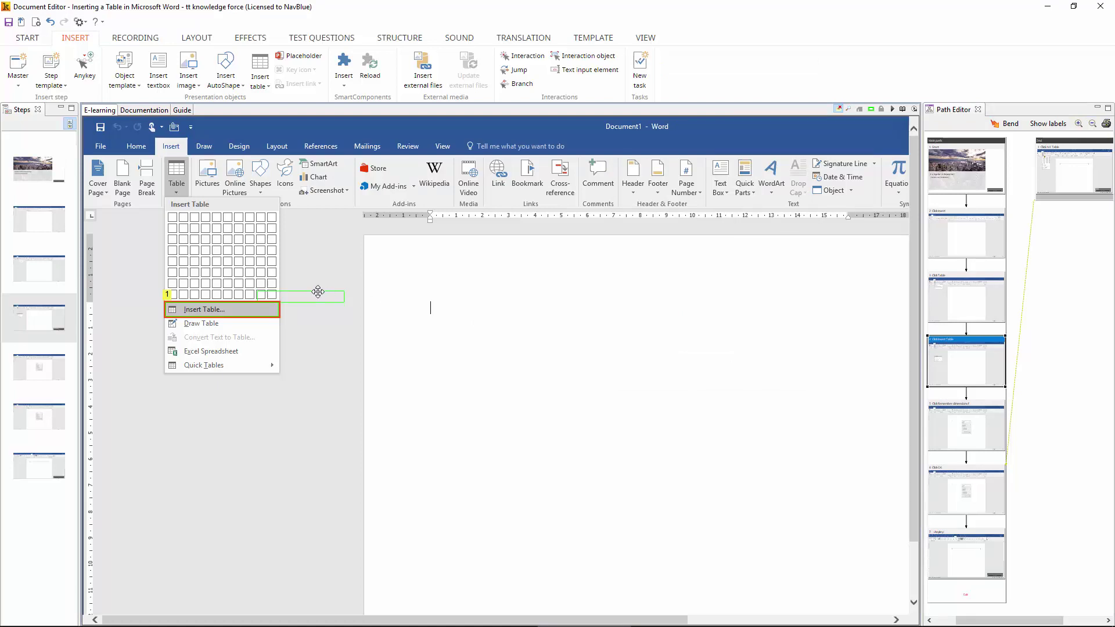
{"action": "left_click_drag", "start_coordinate": [317, 290], "coordinate": [211, 210]}
- Add a Branch on the Insert Table step targeting the 2nd path when 4x1 is left-clicked
{"action": "right_click", "coordinate": [45, 322]}
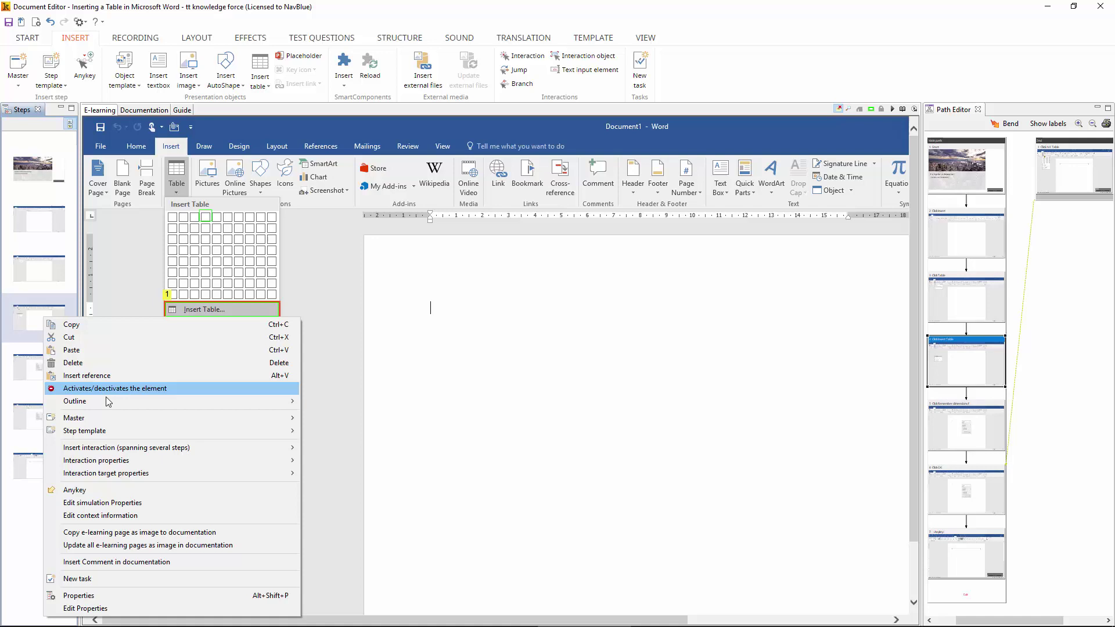
{"action": "mouse_move", "coordinate": [124, 474]}
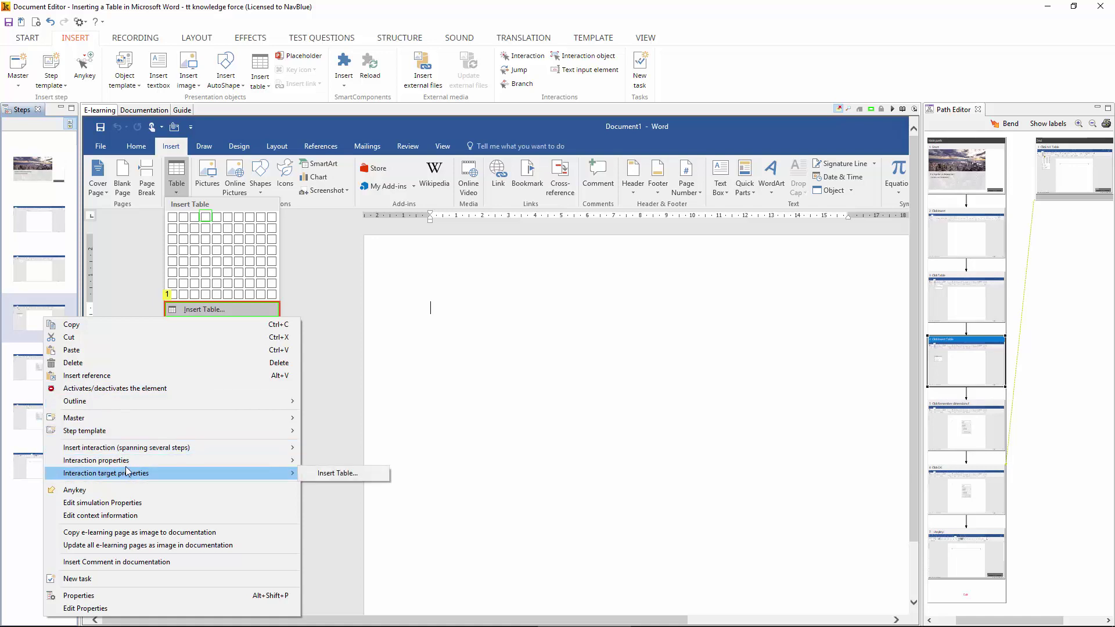
{"action": "key", "text": "Up"}
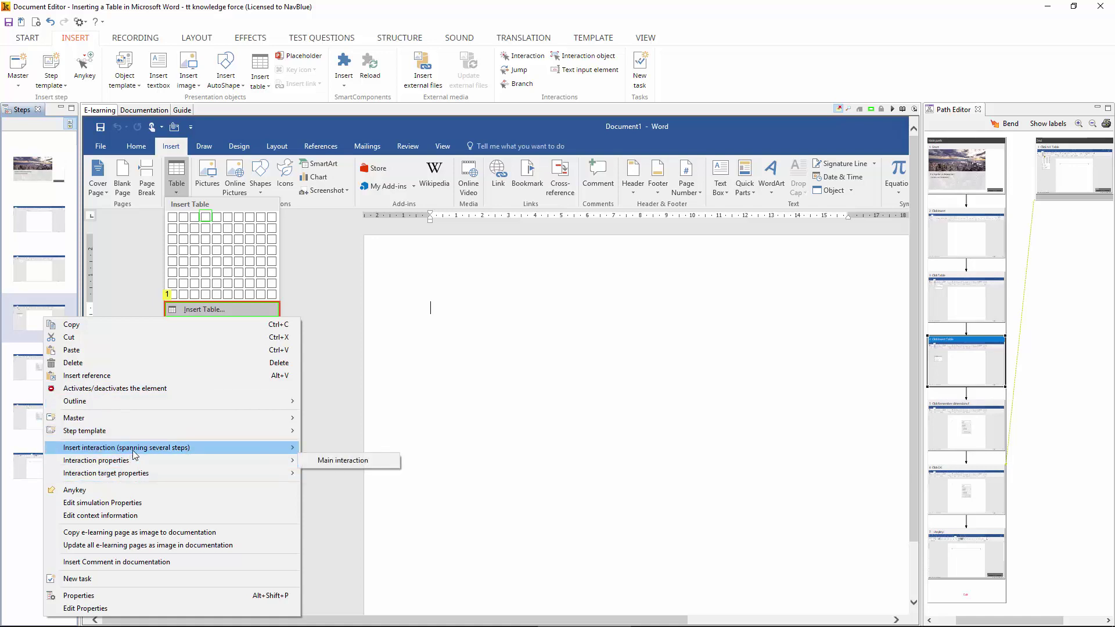
{"action": "mouse_move", "coordinate": [279, 452]}
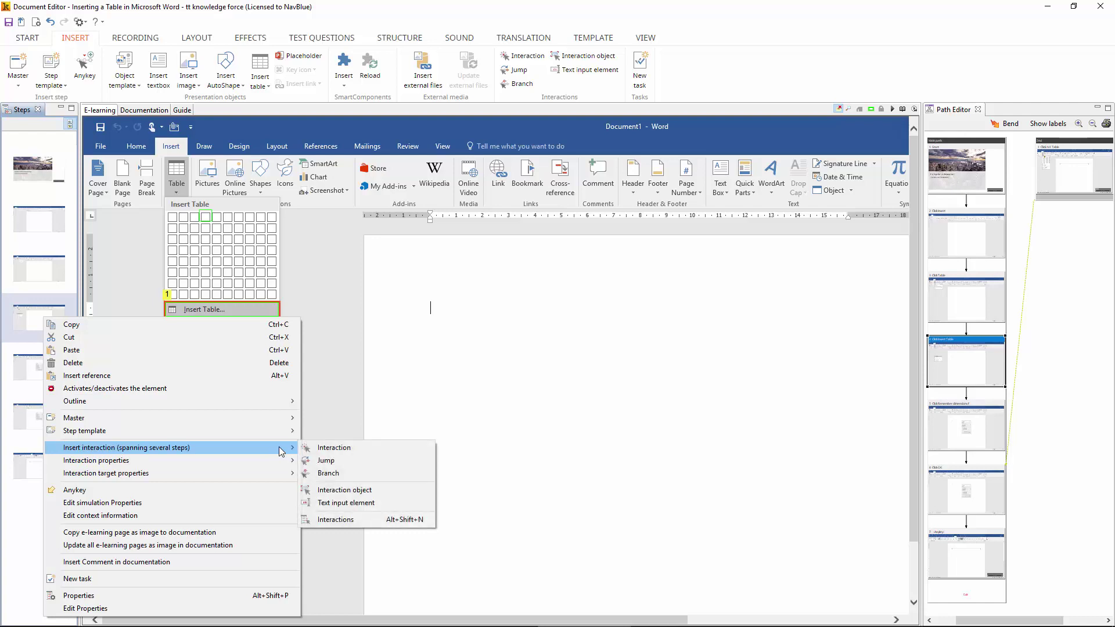
{"action": "left_click", "coordinate": [328, 474]}
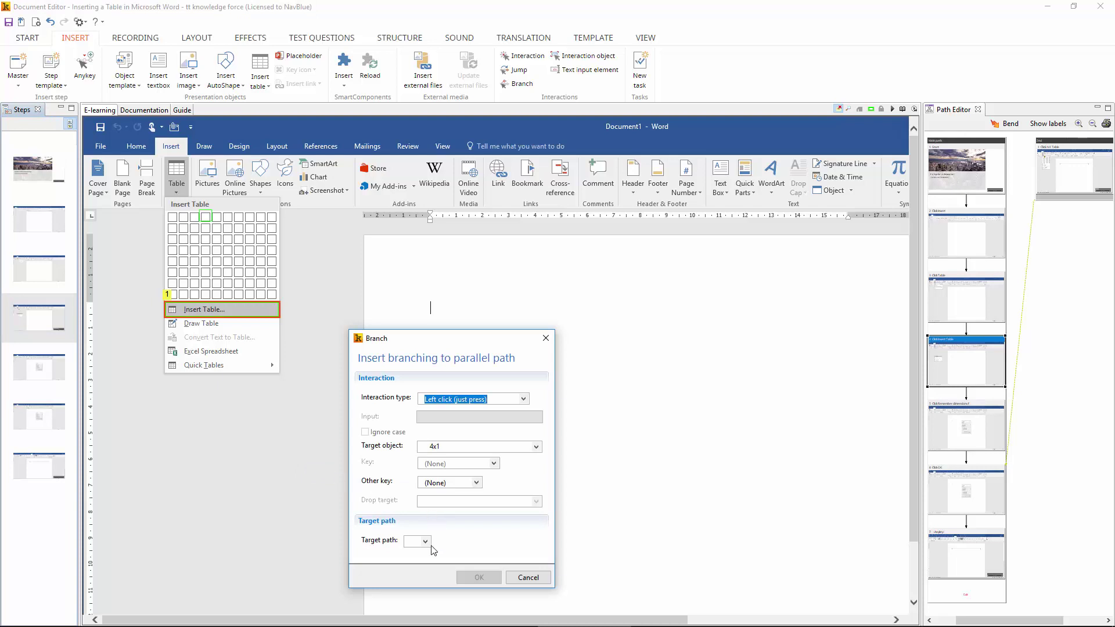
{"action": "left_click", "coordinate": [426, 542]}
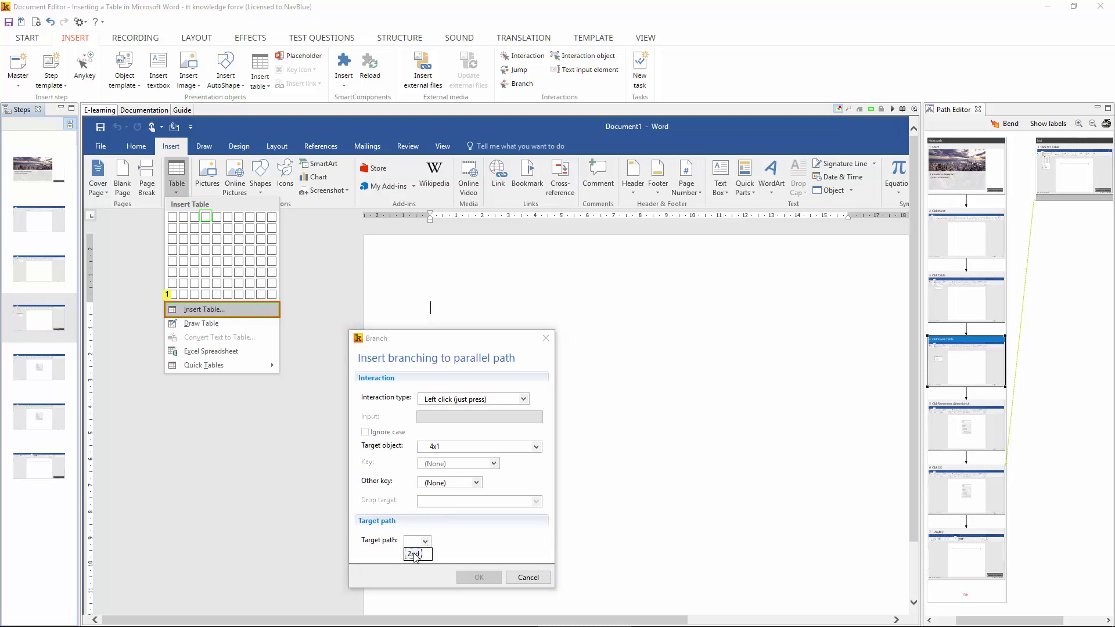
{"action": "left_click", "coordinate": [413, 554]}
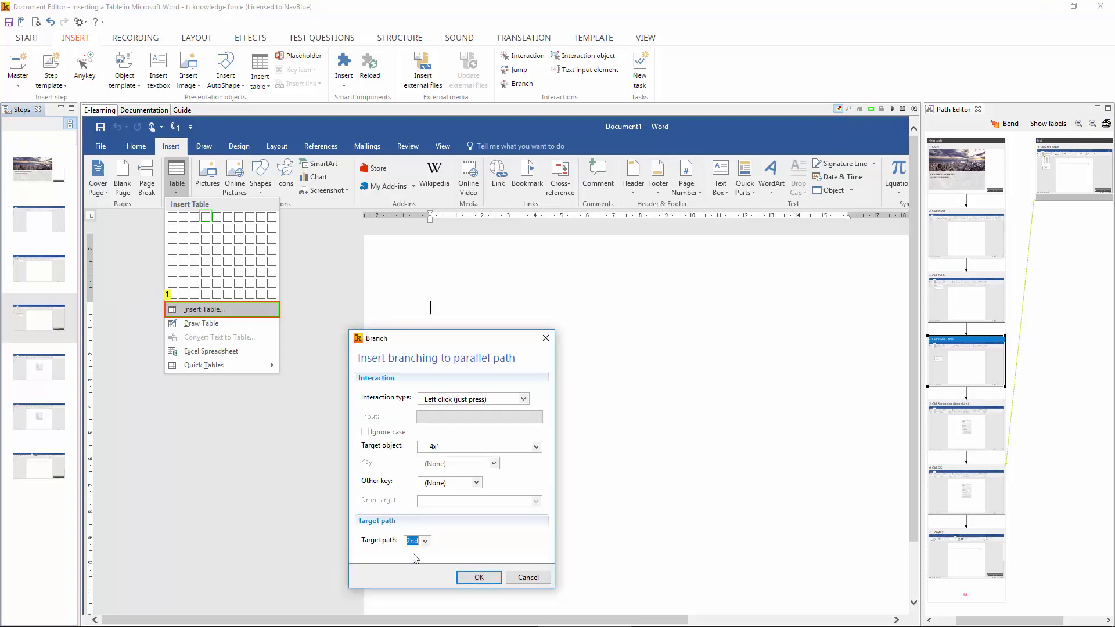
{"action": "left_click", "coordinate": [475, 578]}
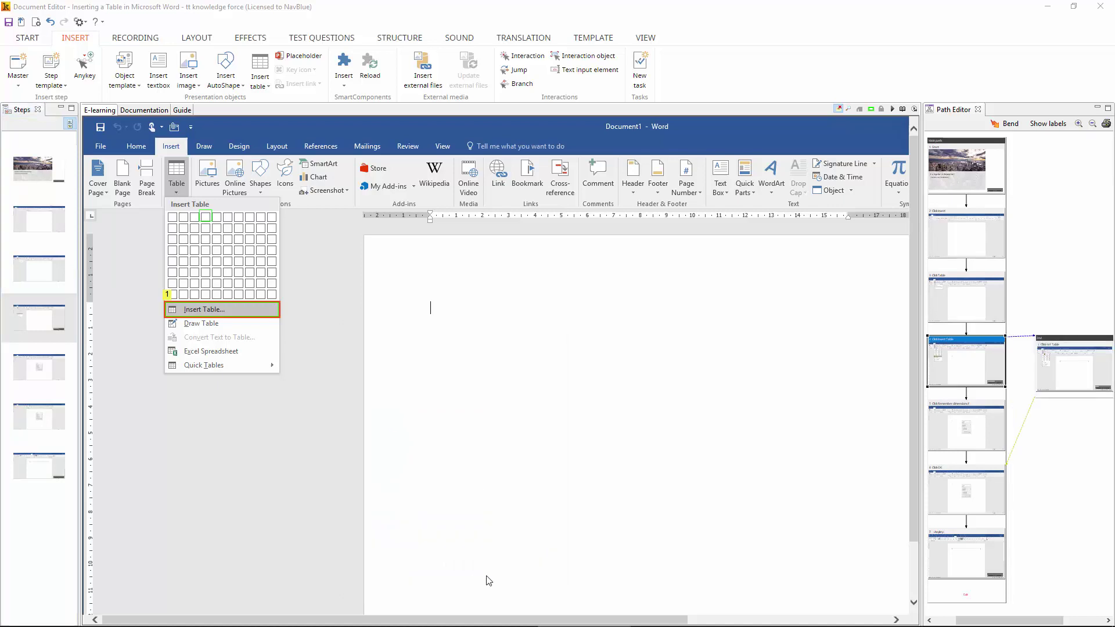
- Save the simulation, close the editor, and export it as a Study mode e-learning to C:\crap
{"action": "left_click", "coordinate": [9, 22]}
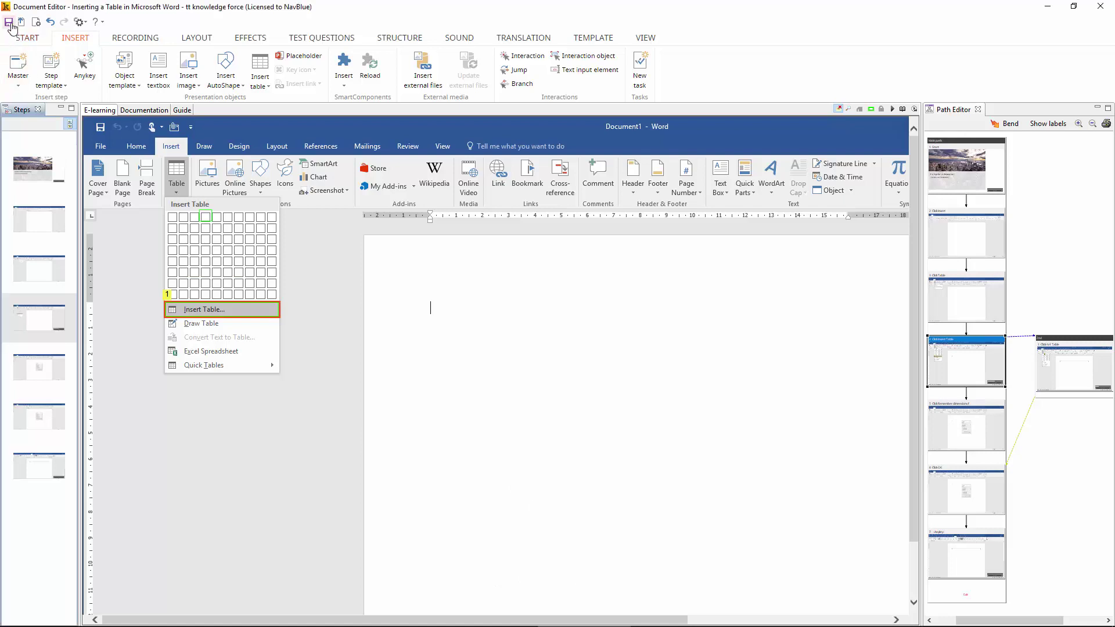
{"action": "left_click", "coordinate": [1100, 6]}
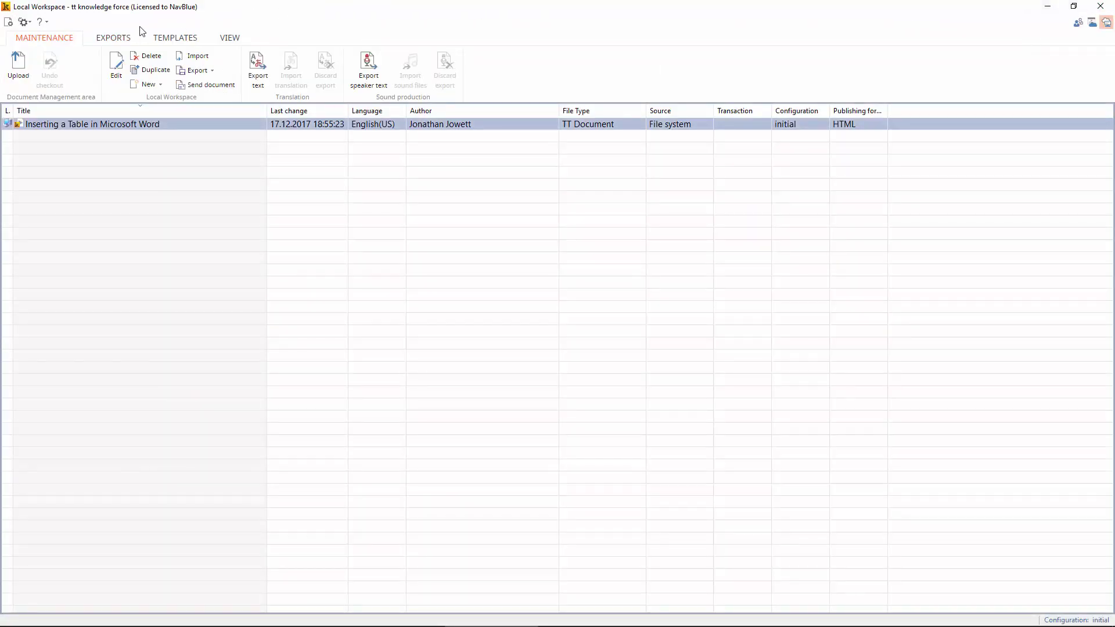
{"action": "left_click", "coordinate": [104, 39]}
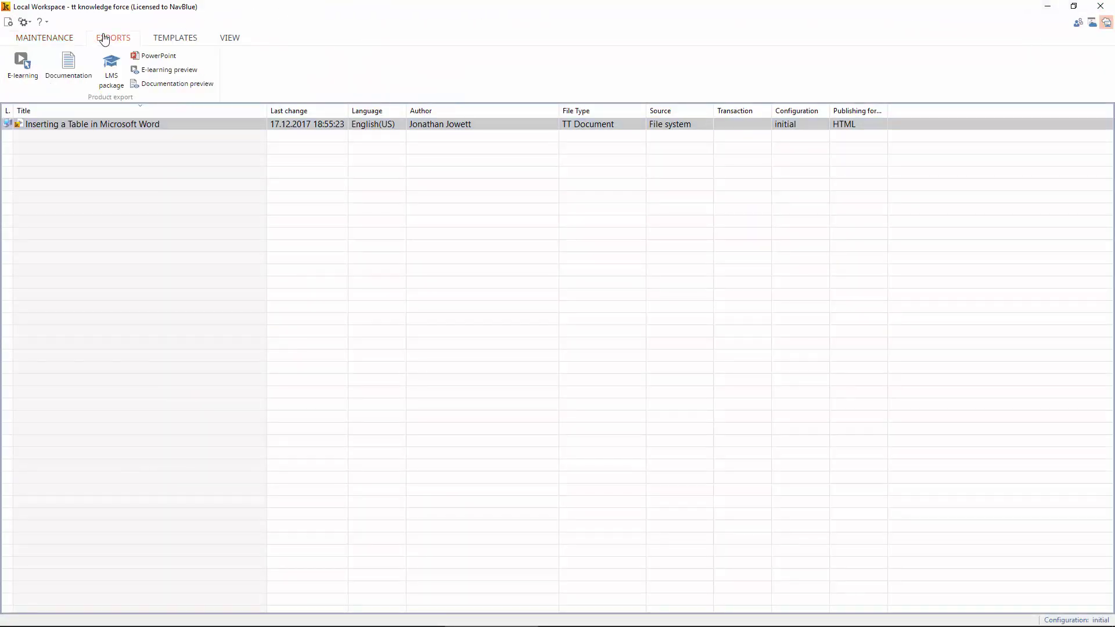
{"action": "left_click", "coordinate": [22, 63]}
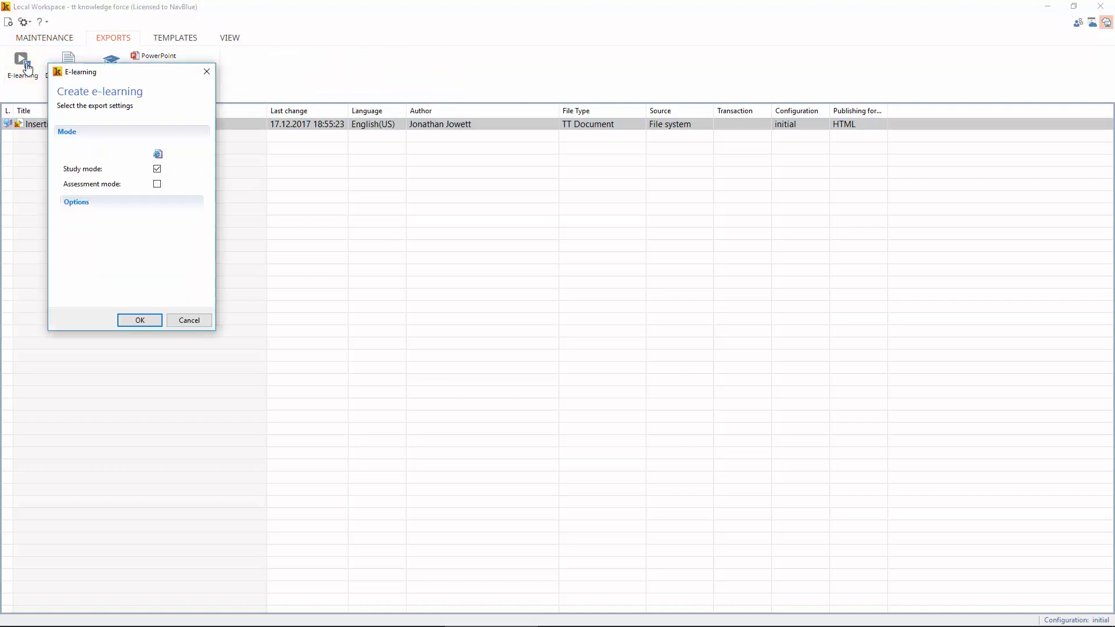
{"action": "left_click", "coordinate": [137, 320]}
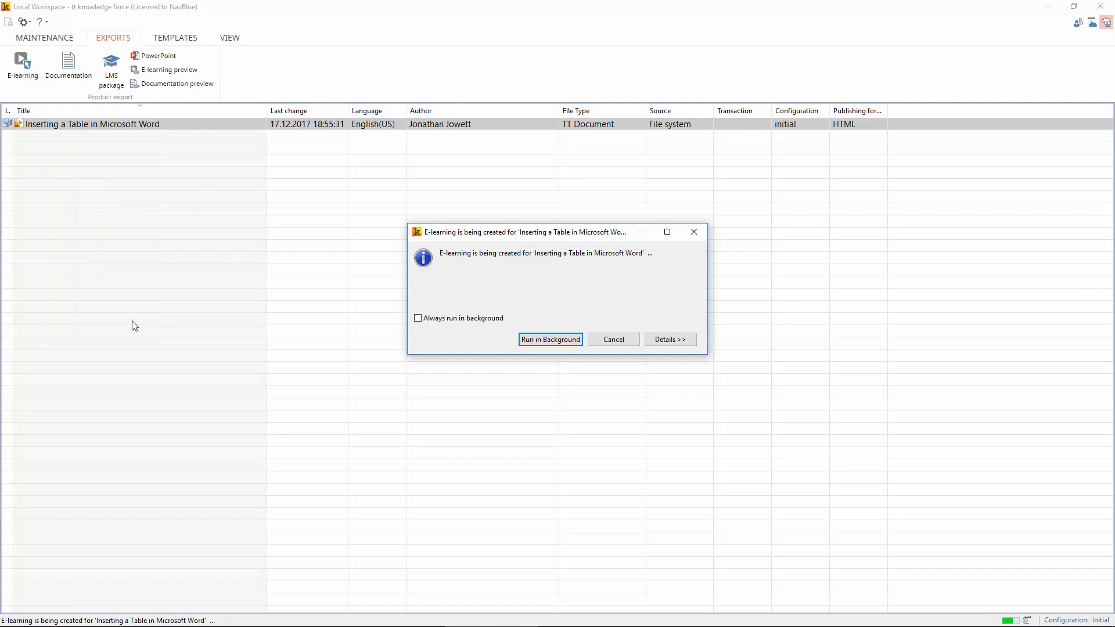
- Open the exported e-learning in Internet Explorer, allow blocked content, and click Table in the simulation
{"action": "left_click", "coordinate": [551, 340]}
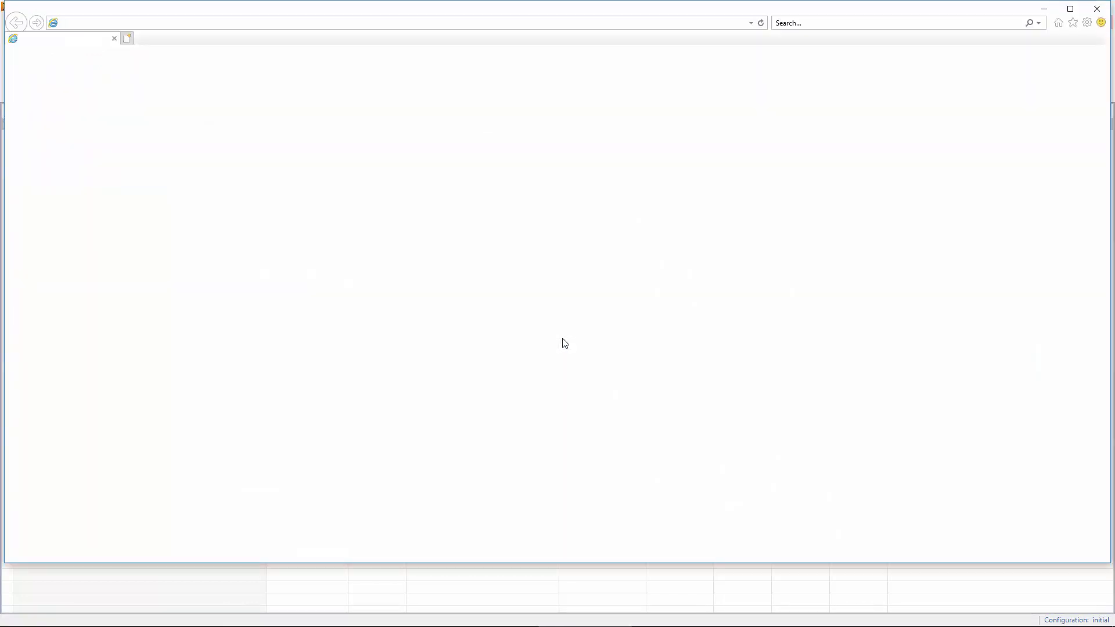
{"action": "left_click", "coordinate": [779, 551]}
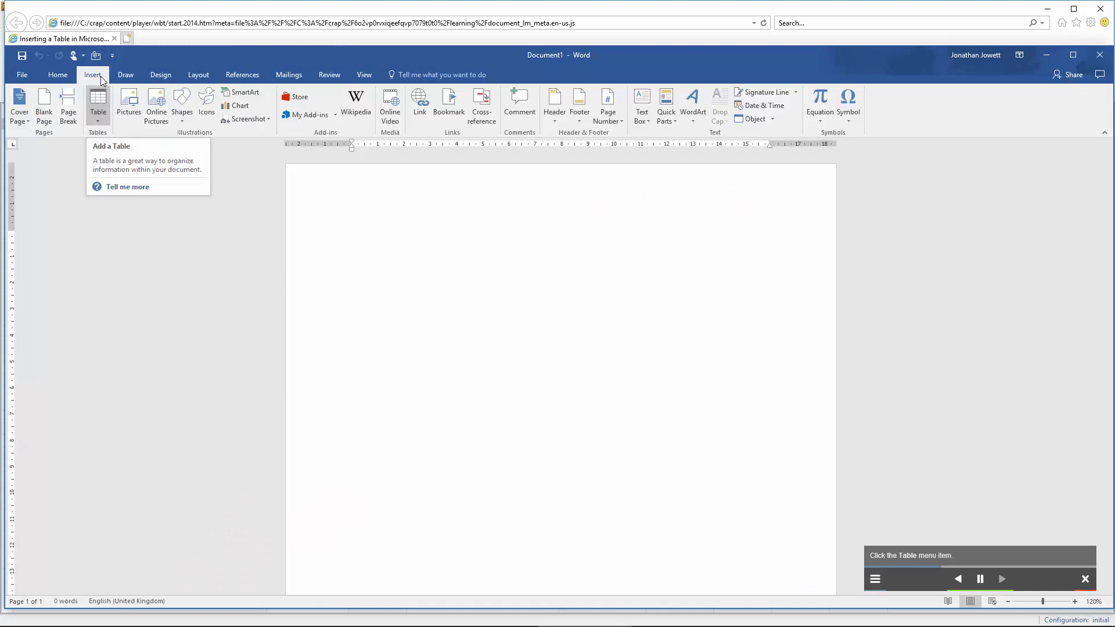
{"action": "left_click", "coordinate": [98, 112]}
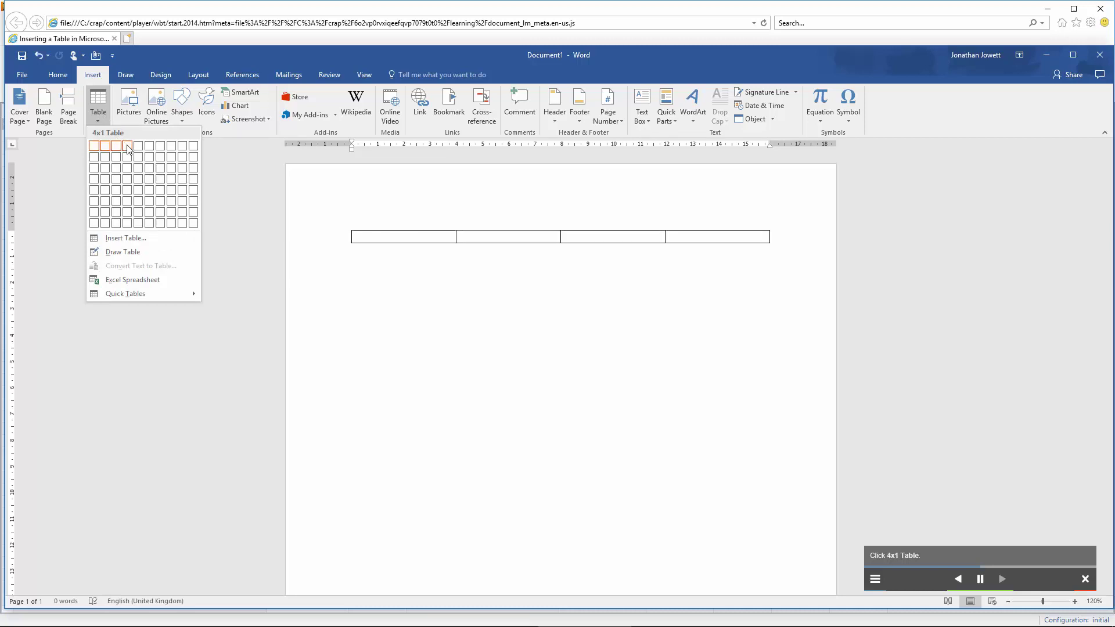
{"action": "left_click", "coordinate": [875, 579]}
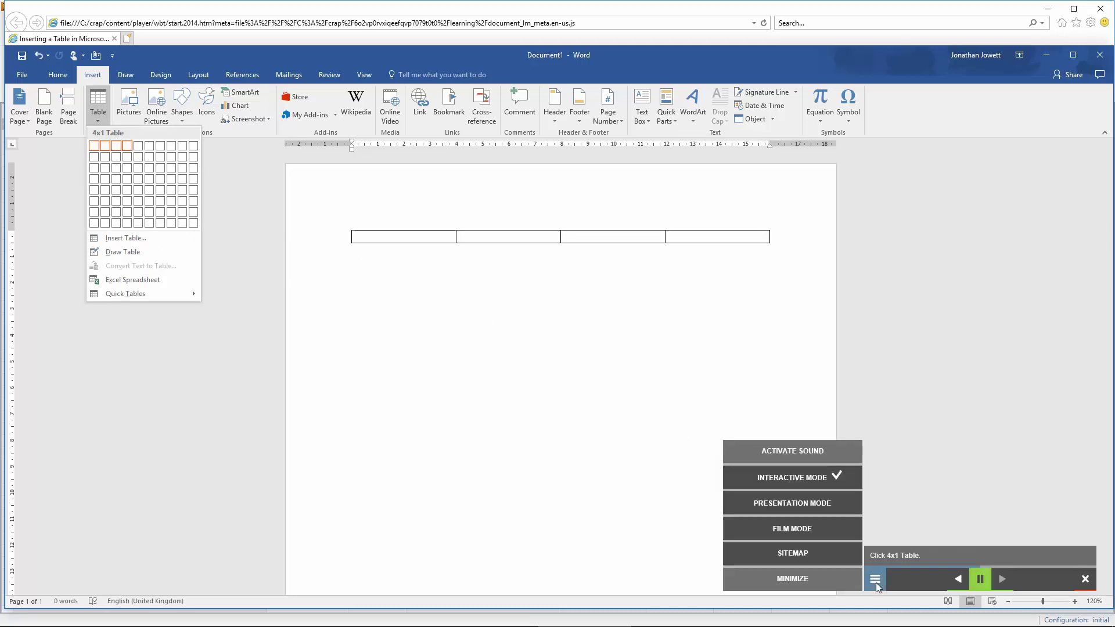
- Restart the e-learning from the Introduction chapter via the sitemap and advance past the title slide
{"action": "left_click", "coordinate": [819, 561]}
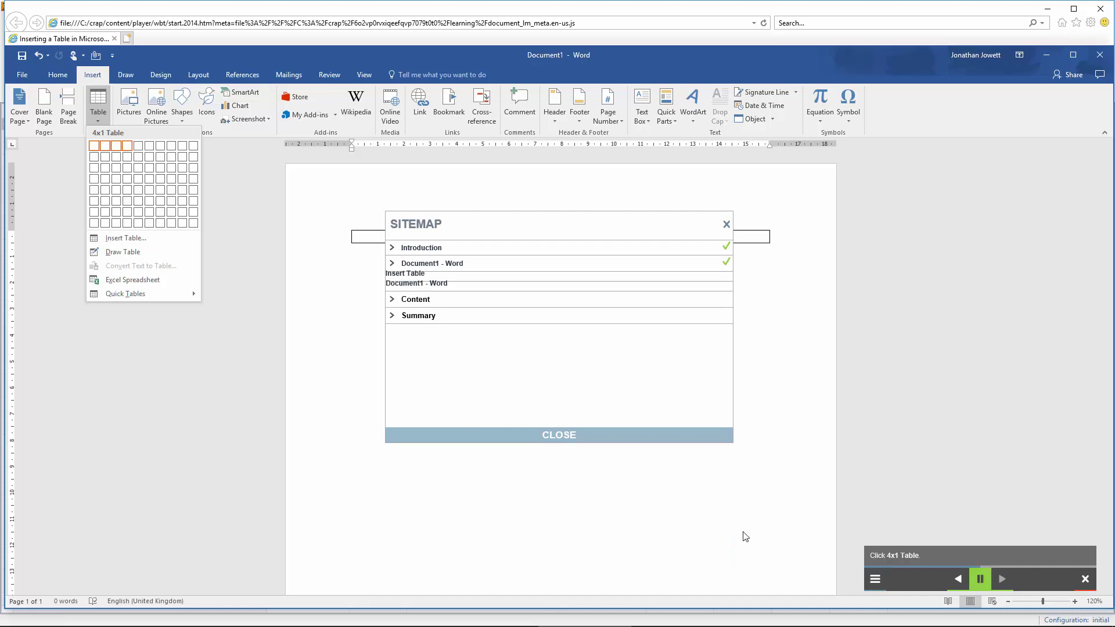
{"action": "left_click", "coordinate": [427, 249]}
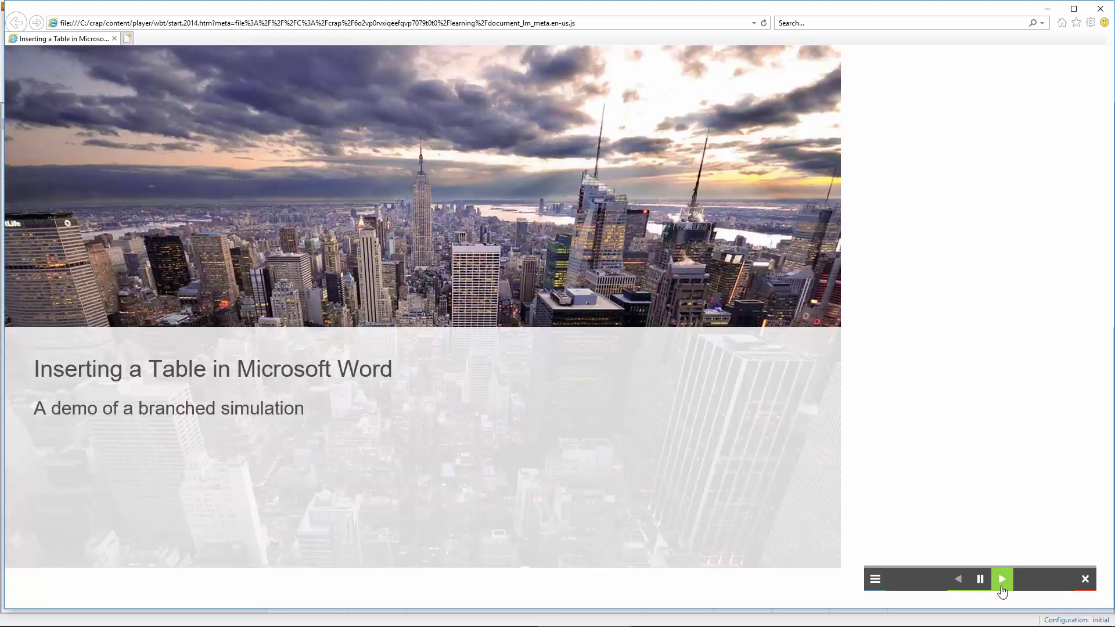
{"action": "left_click", "coordinate": [1001, 588]}
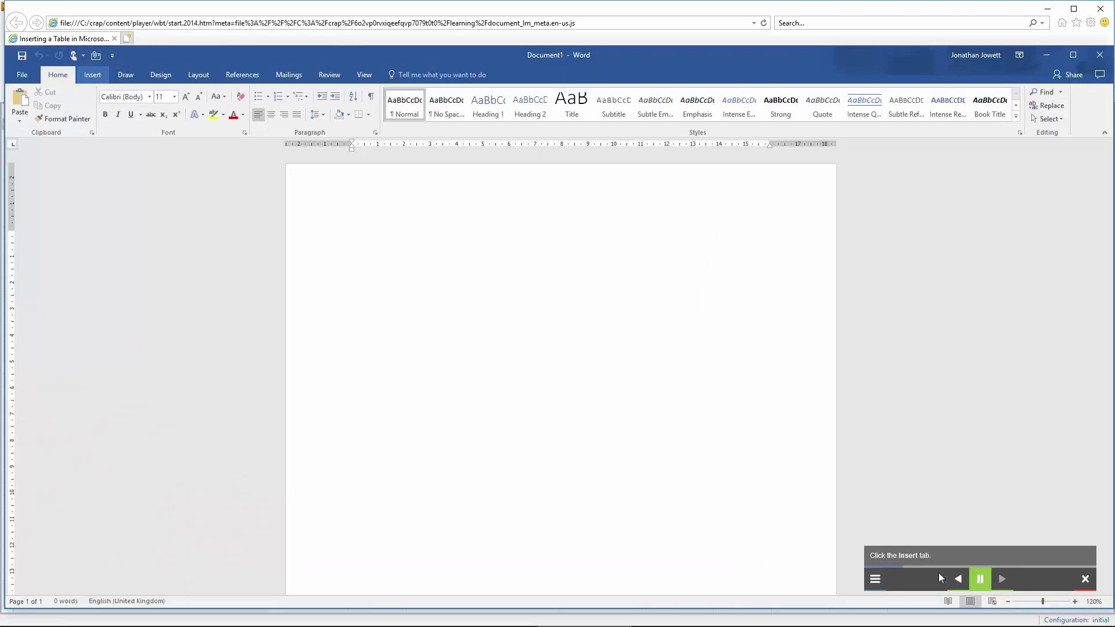
- Insert a 4-column, 1-row table via Insert Table with Remember dimensions ticked, then finish and close the training
{"action": "left_click", "coordinate": [90, 80]}
{"action": "left_click", "coordinate": [96, 102]}
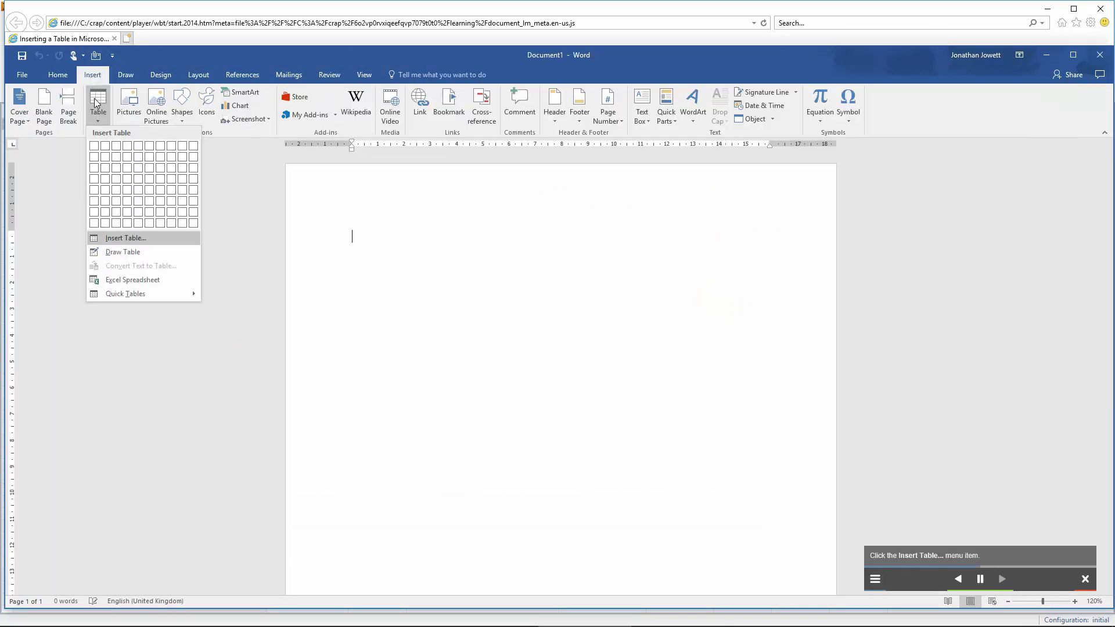
{"action": "left_click", "coordinate": [124, 238]}
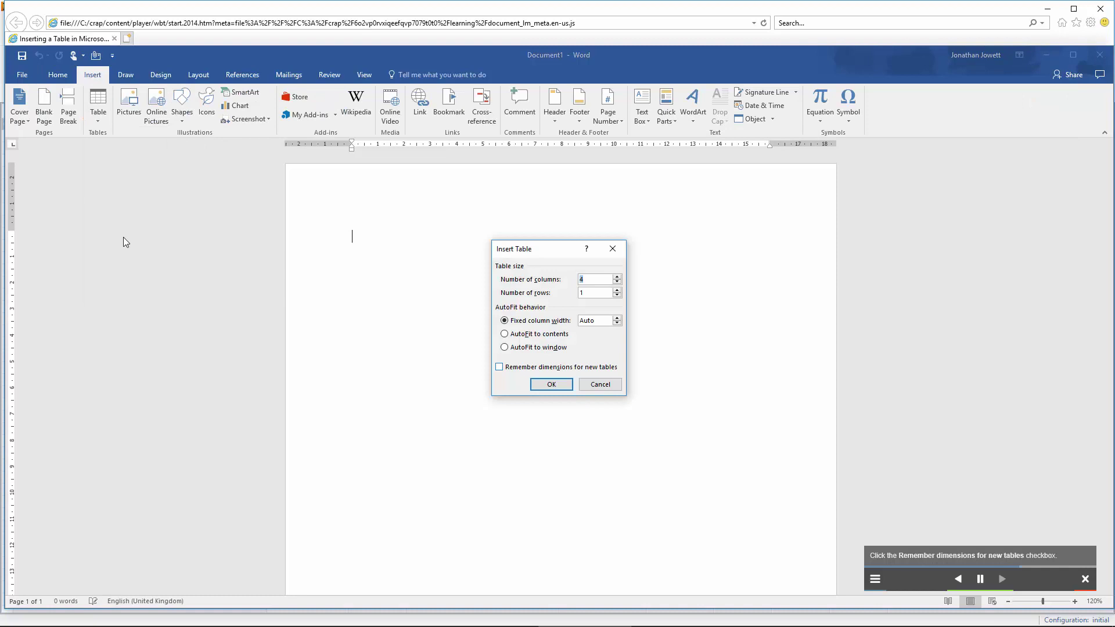
{"action": "left_click", "coordinate": [500, 370]}
{"action": "left_click", "coordinate": [541, 384]}
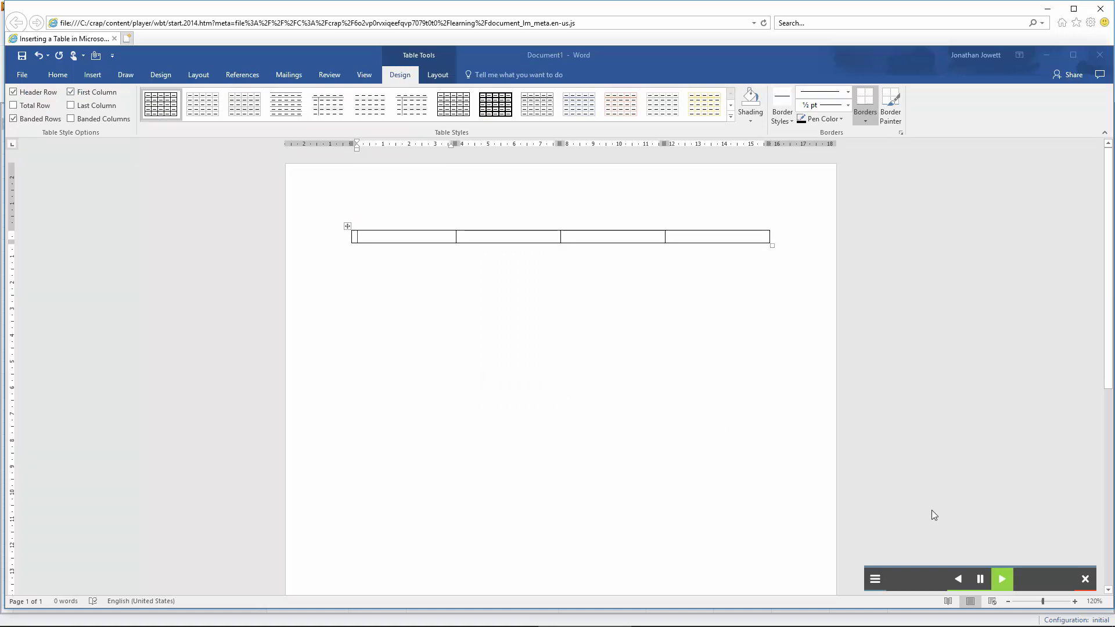
{"action": "left_click", "coordinate": [1004, 578]}
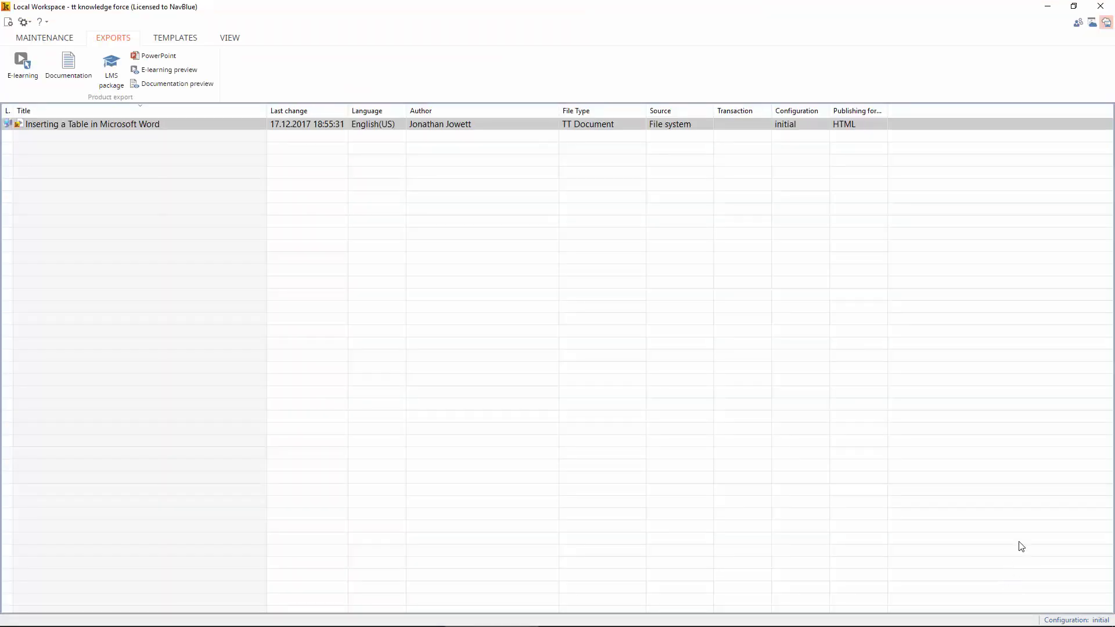